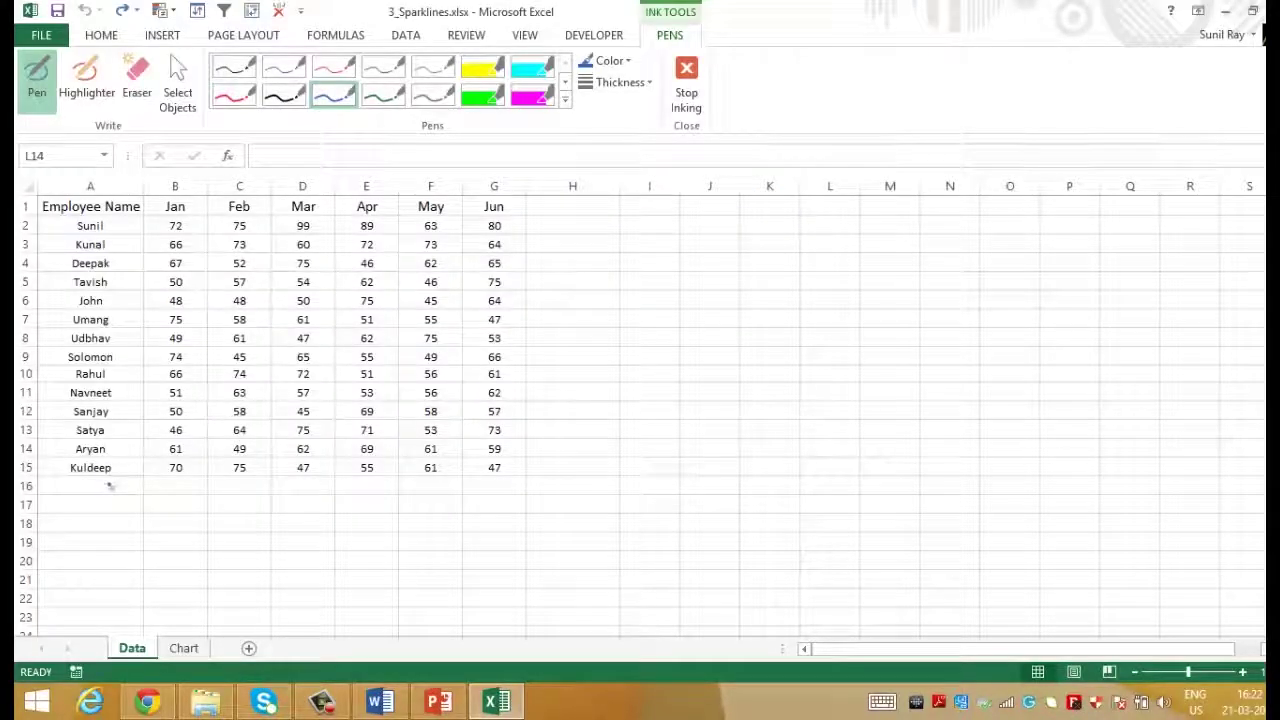
Step: Draw a vertical ink line in column A from row 16 down to row 19
left_click_drag(110, 483, 110, 548)
Step: Add an arrowhead and a long stroke along row 16, exit inking, and view the Chart sheet
left_click_drag(99, 494, 117, 494)
mouse_move(165, 489)
left_mouse_down()
mouse_move(541, 486)
mouse_move(478, 548)
left_mouse_up()
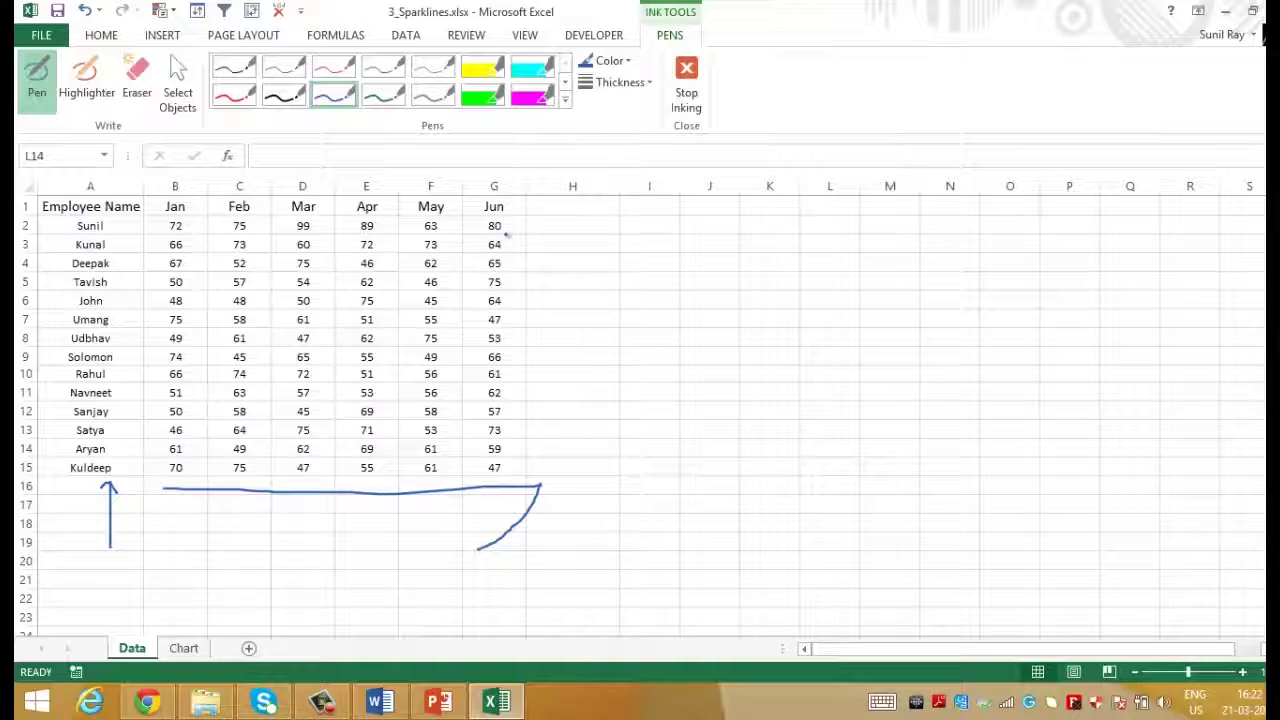
key("Escape")
left_click(492, 362)
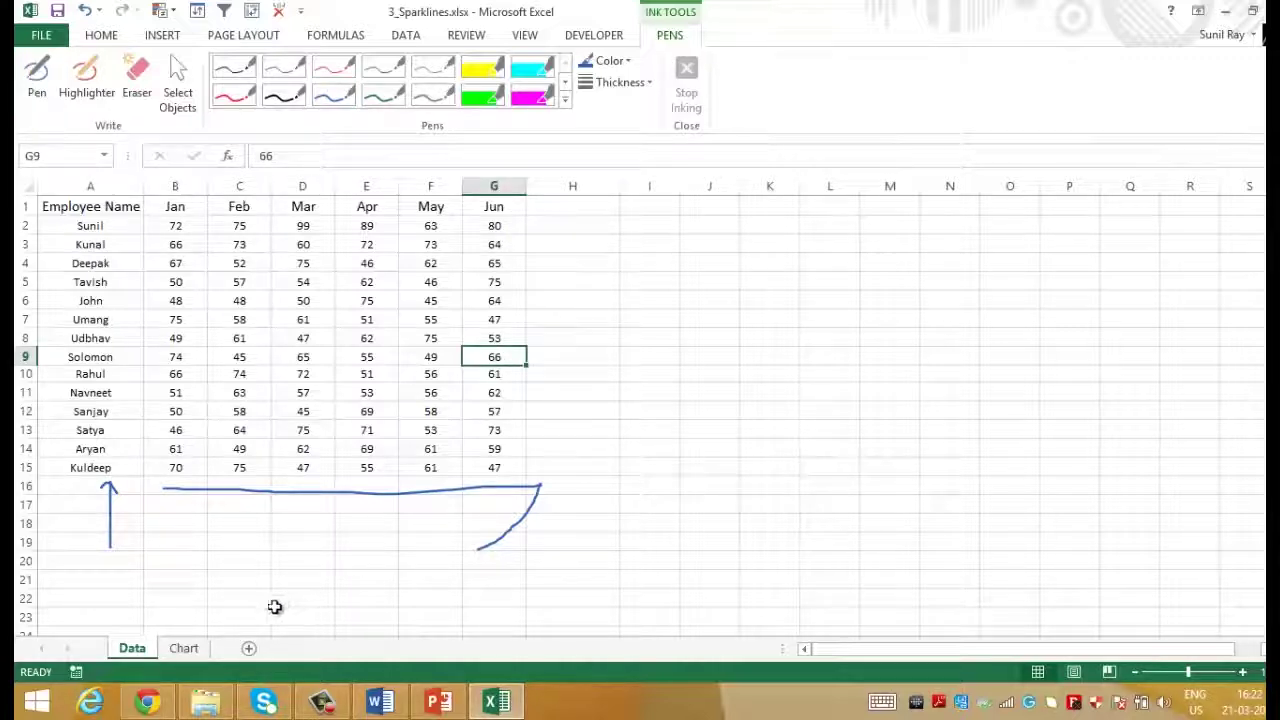
left_click(185, 648)
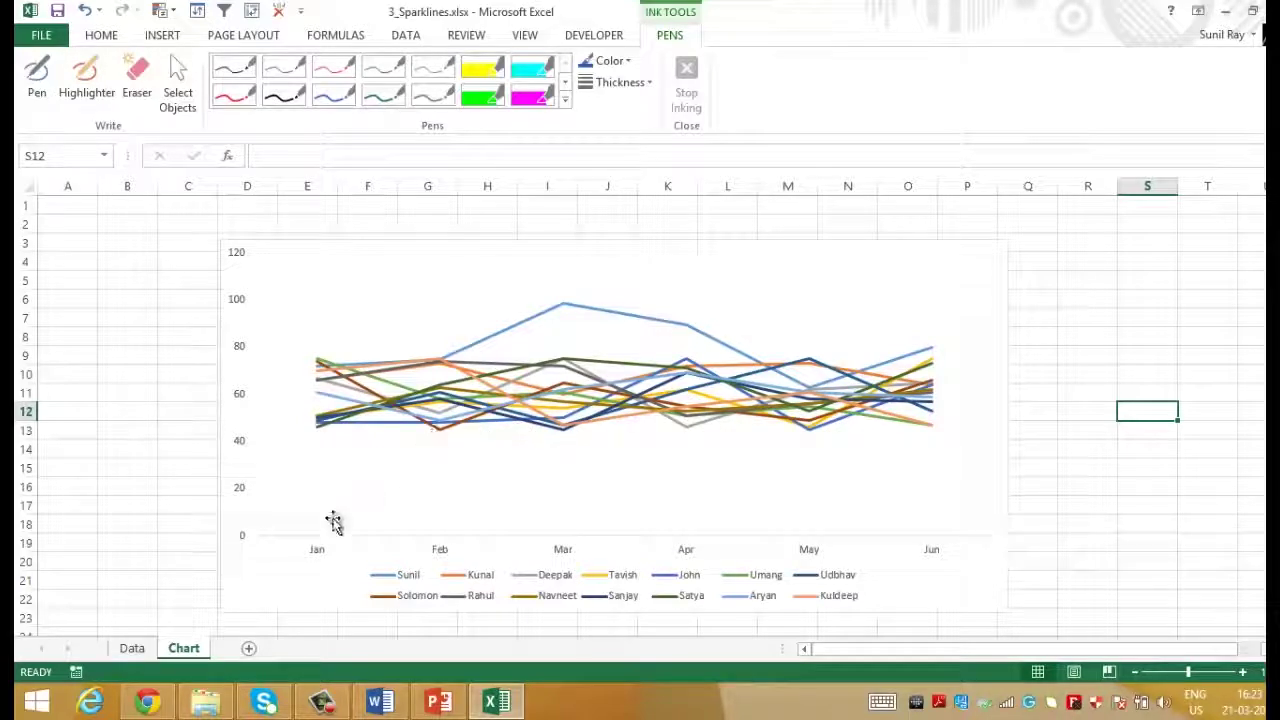
left_click(133, 648)
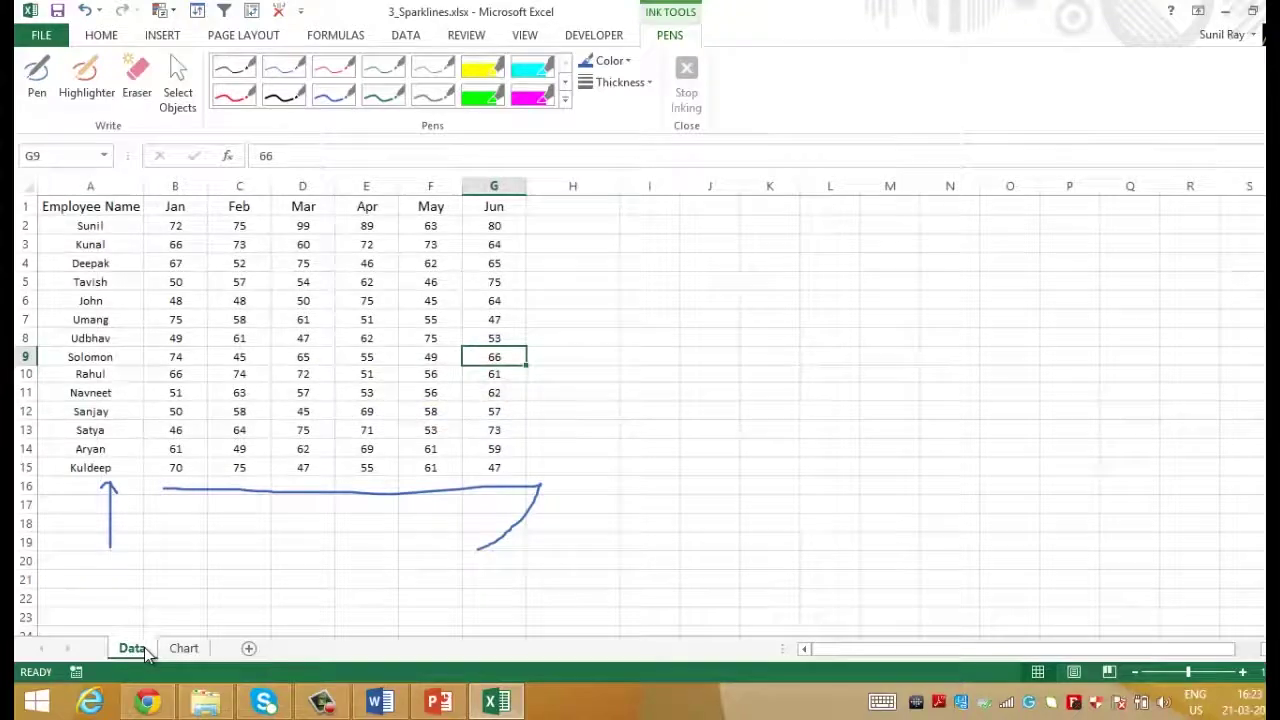
left_click(566, 204)
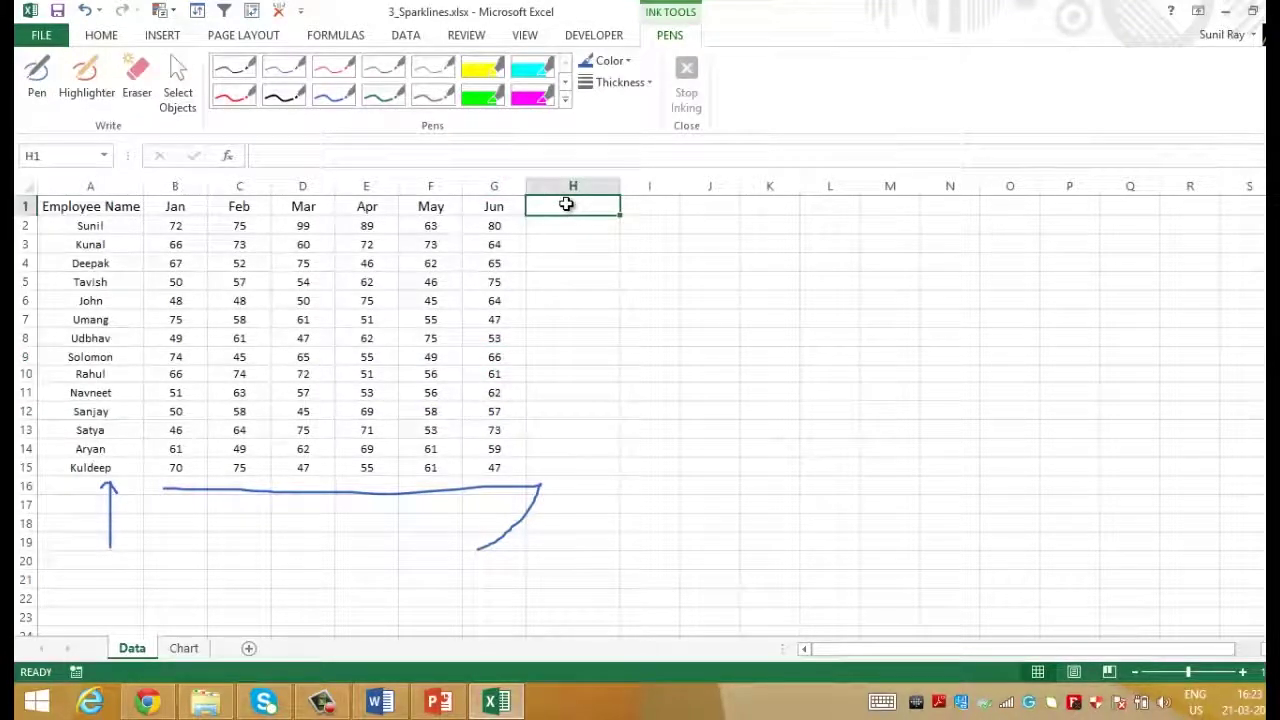
Step: Select Sunil's January–June values B2:G2 and start a Column sparkline
key("Escape")
key("ctrl+Home")
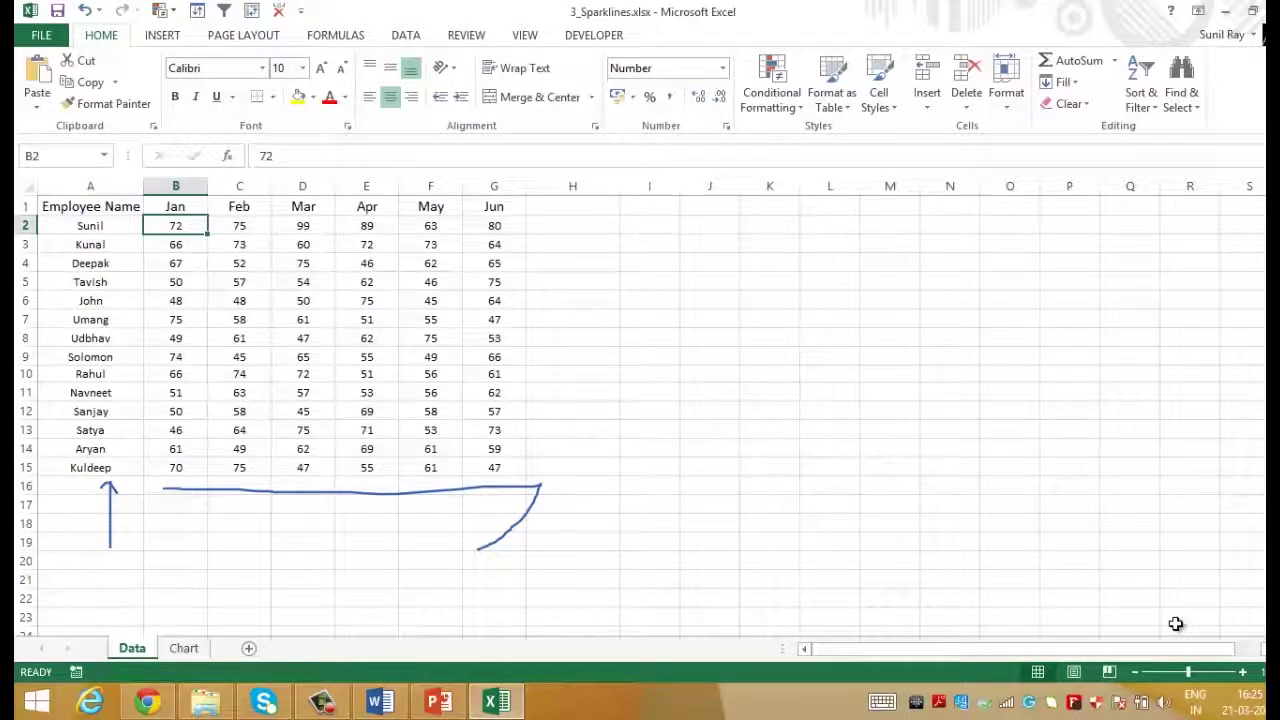
key("shift+Right")
key("shift+Right")
key("shift+Right")
key("shift+Right")
key("shift+Right")
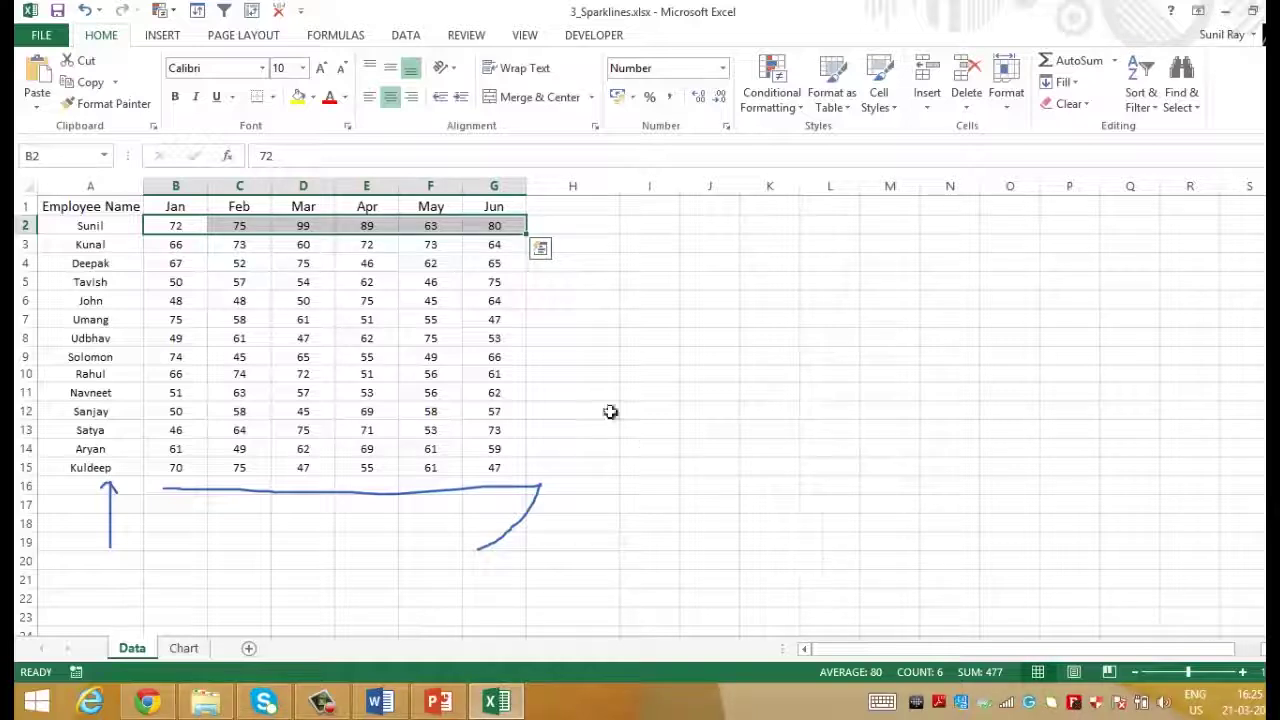
left_click(162, 35)
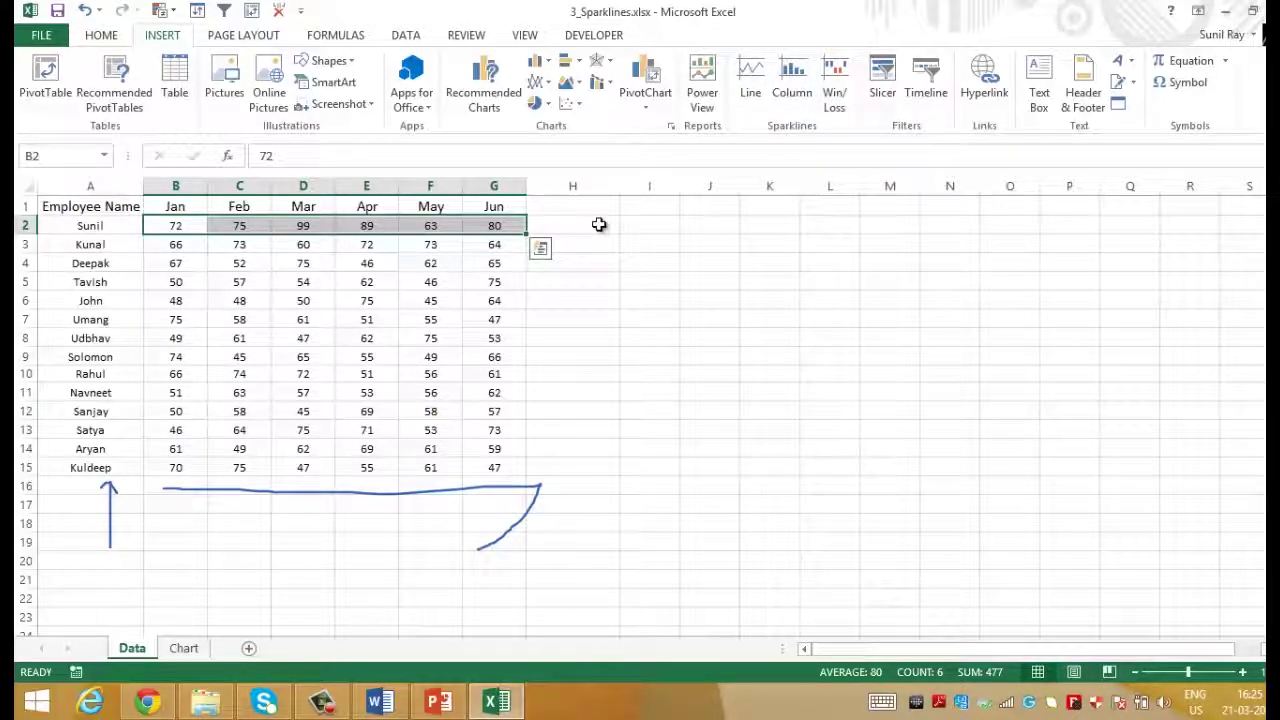
left_click(793, 88)
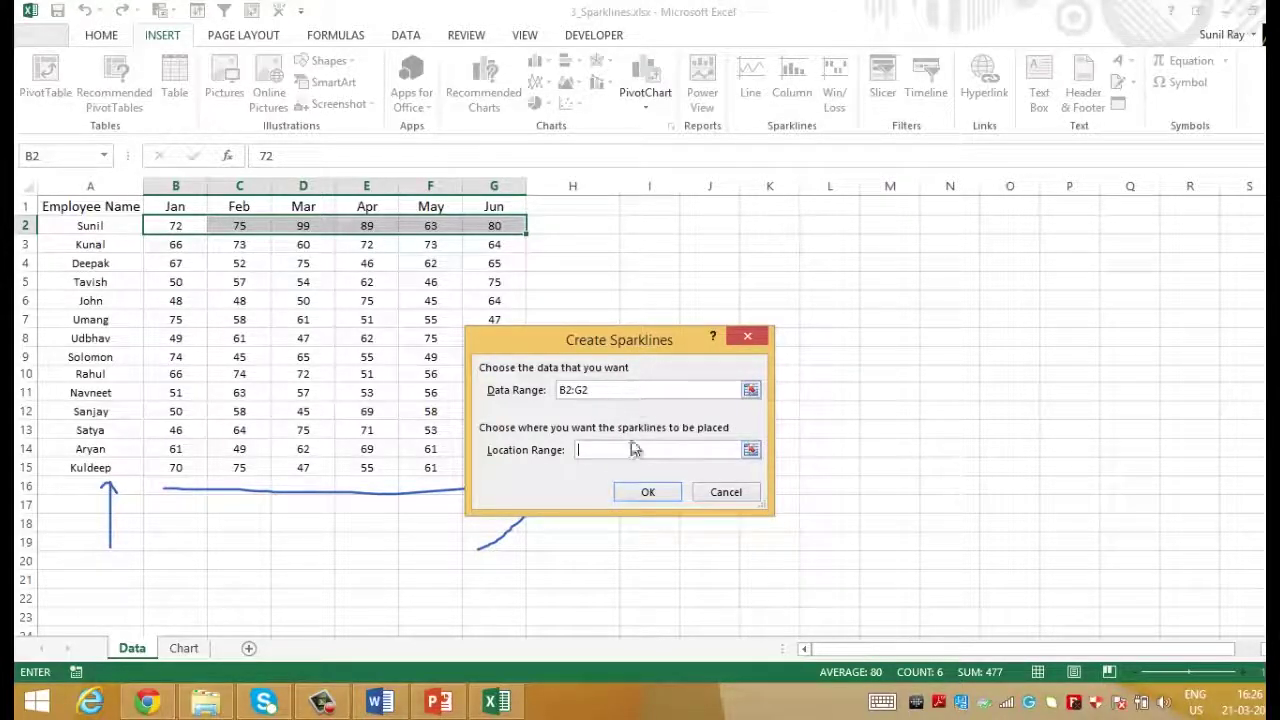
Step: Create the column sparkline from data range B2:G2 with location range $H$2
left_click(675, 391)
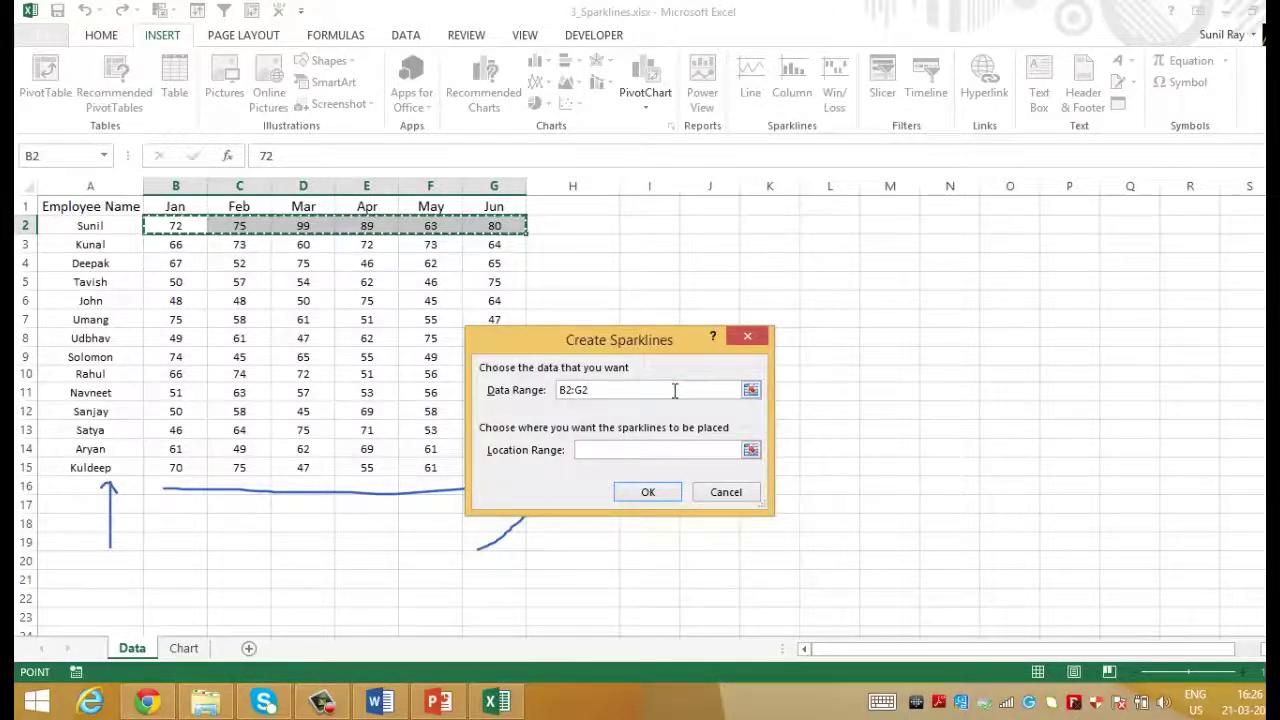
left_click(598, 449)
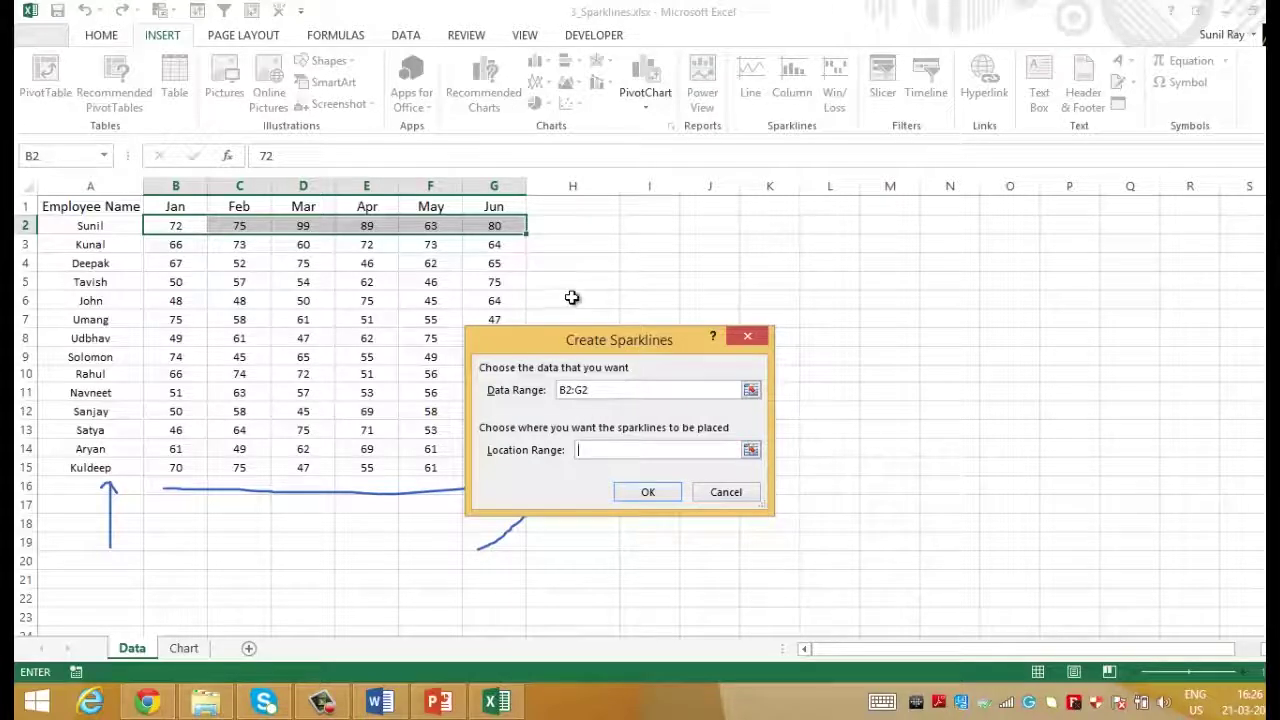
left_click(571, 226)
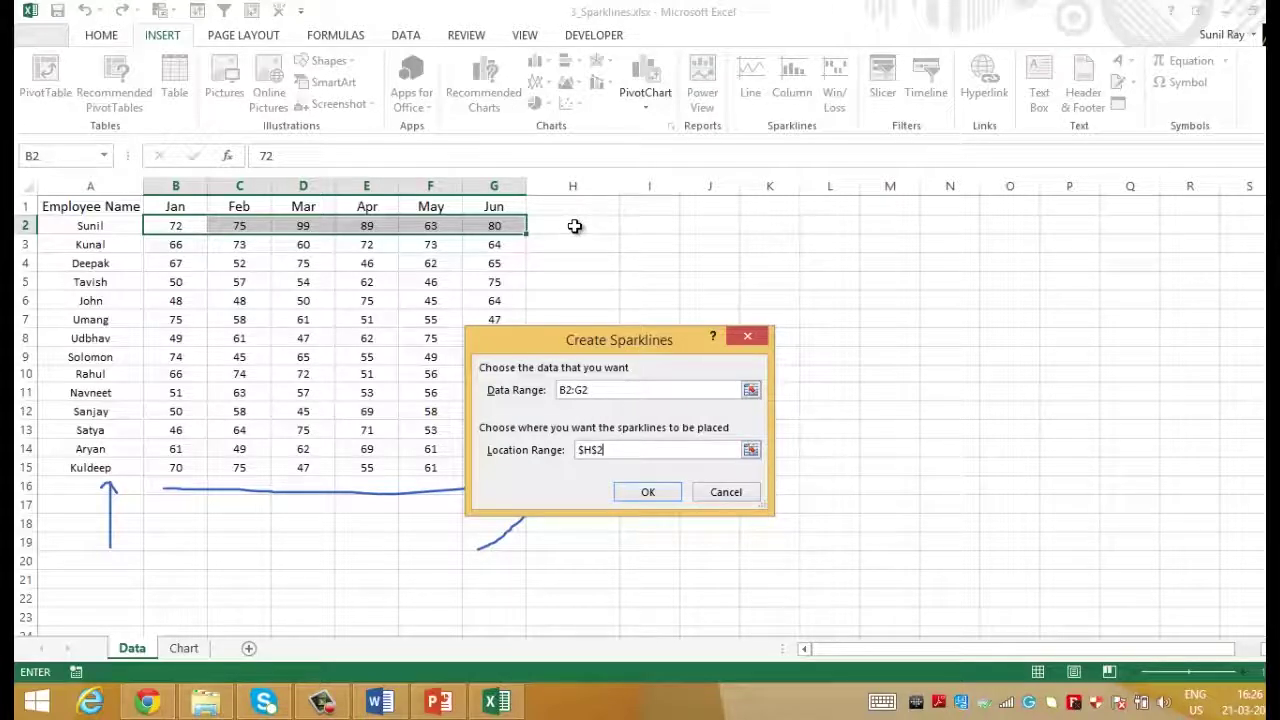
left_click(648, 492)
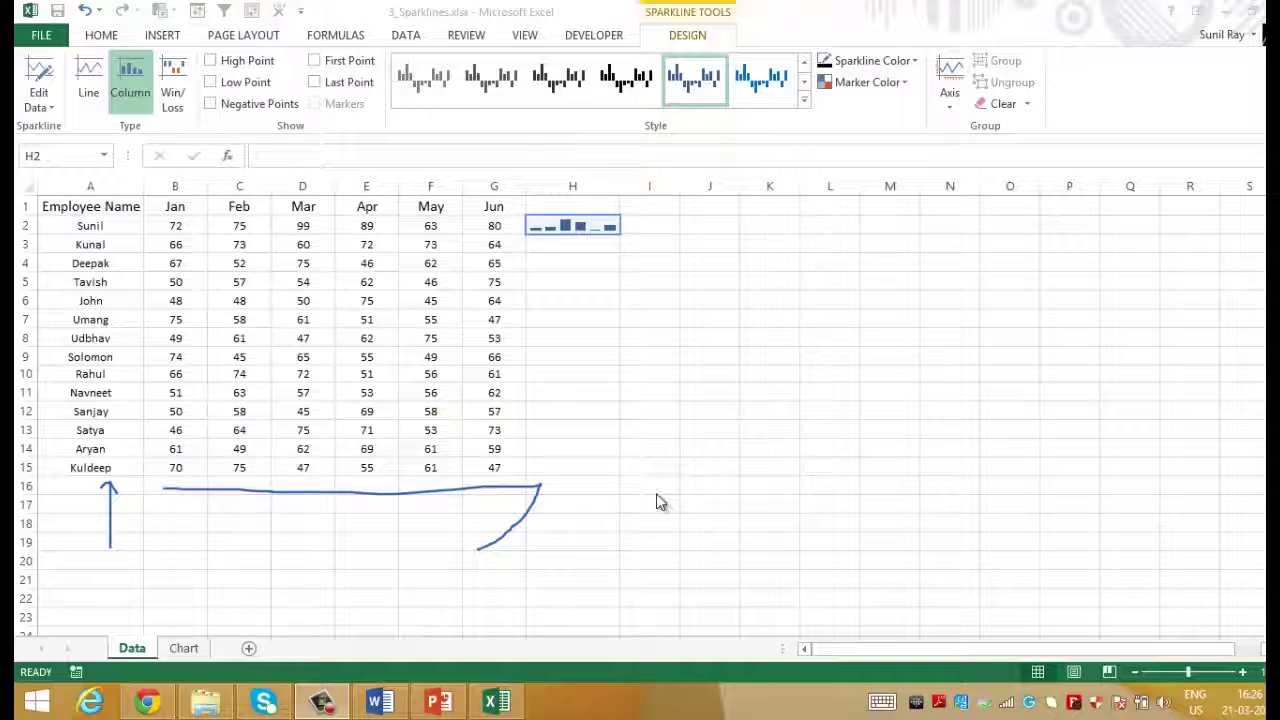
Step: Fill the H2 sparkline down through H15 so every employee has one
left_click_drag(619, 234, 607, 475)
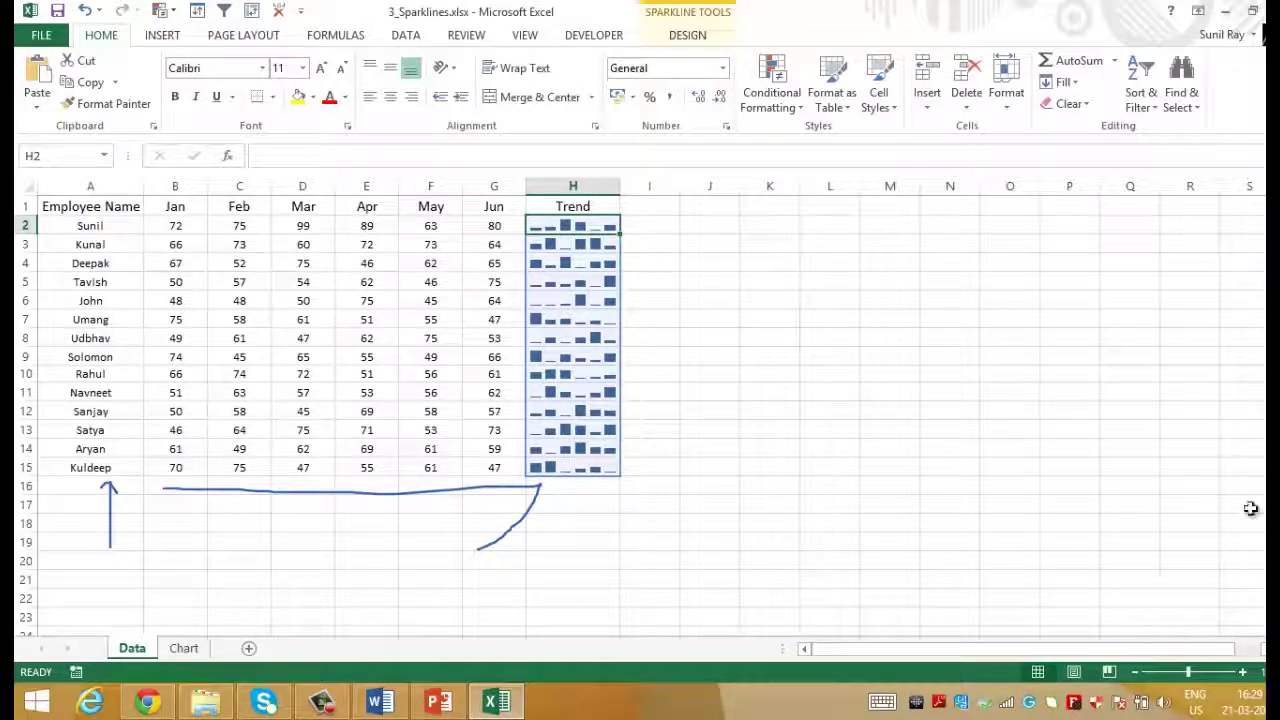
left_click(688, 37)
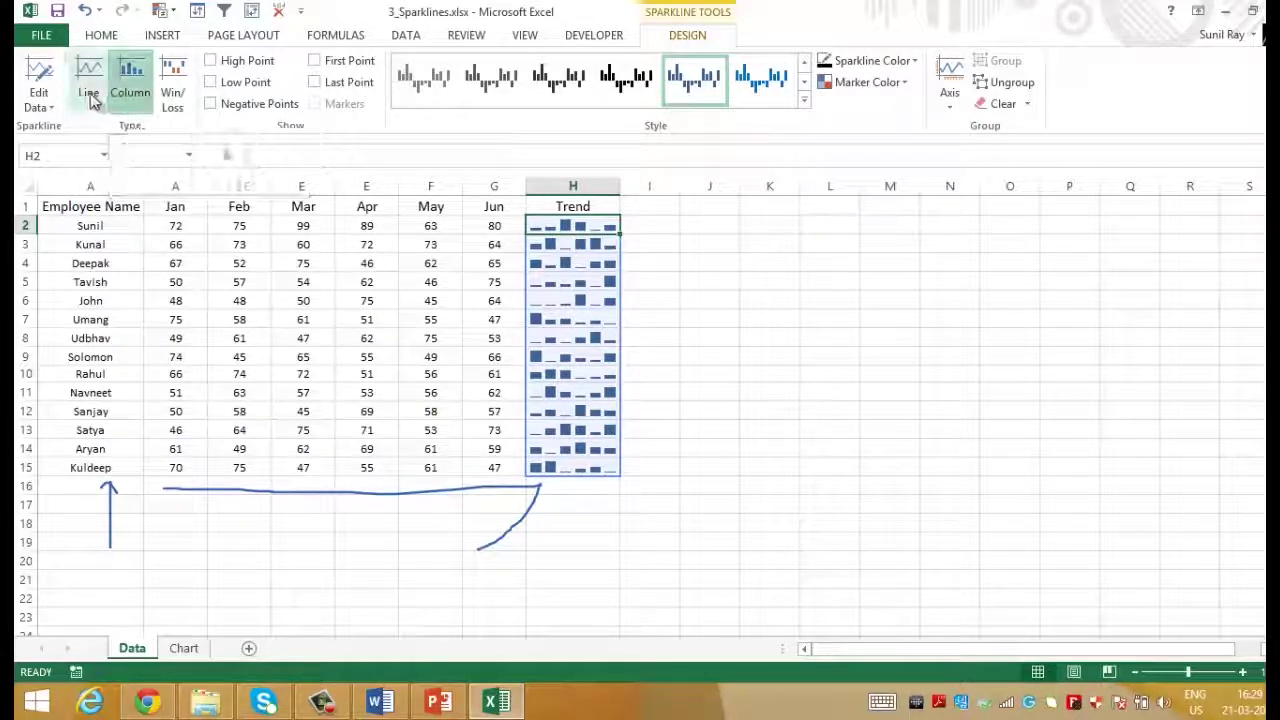
left_click(98, 86)
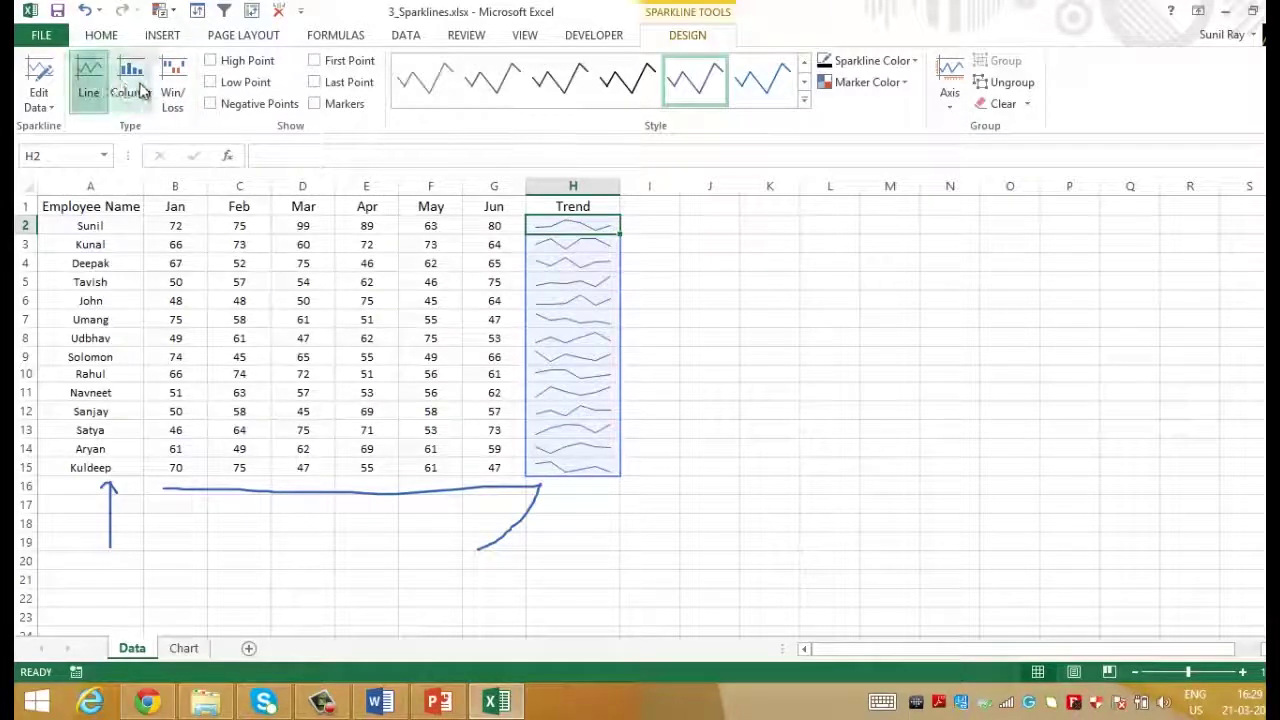
left_click(172, 90)
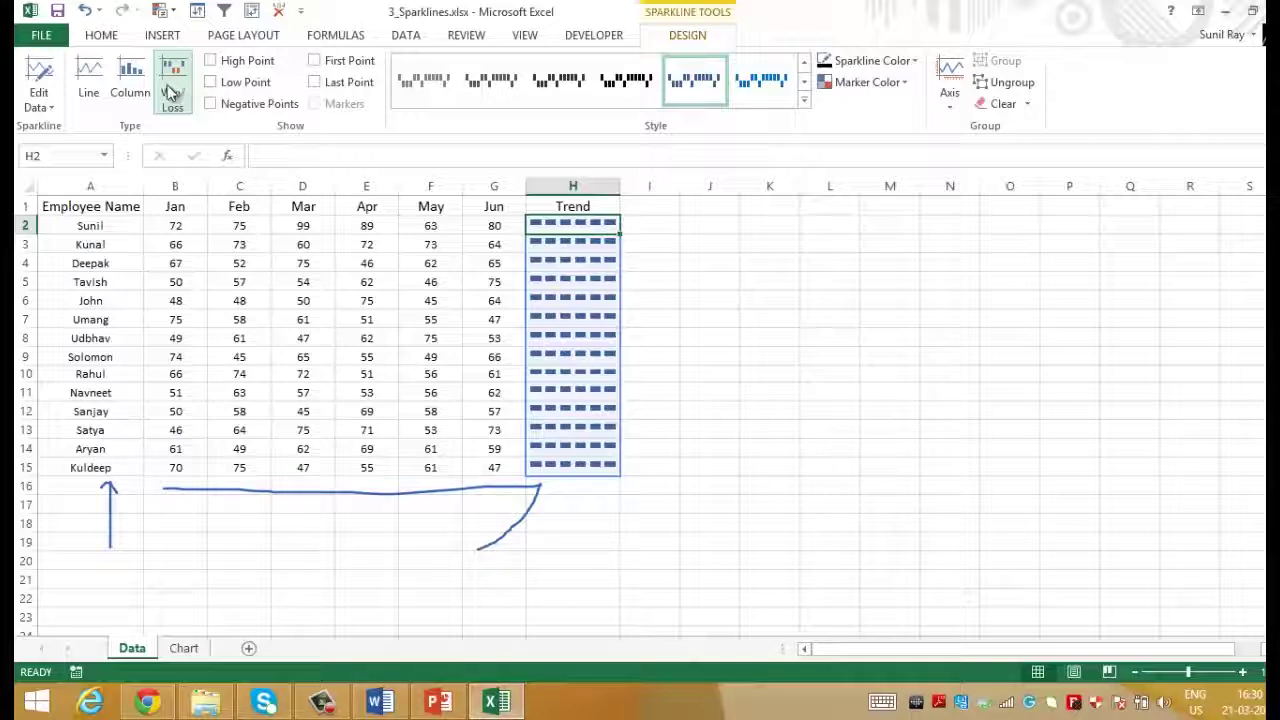
left_click(128, 85)
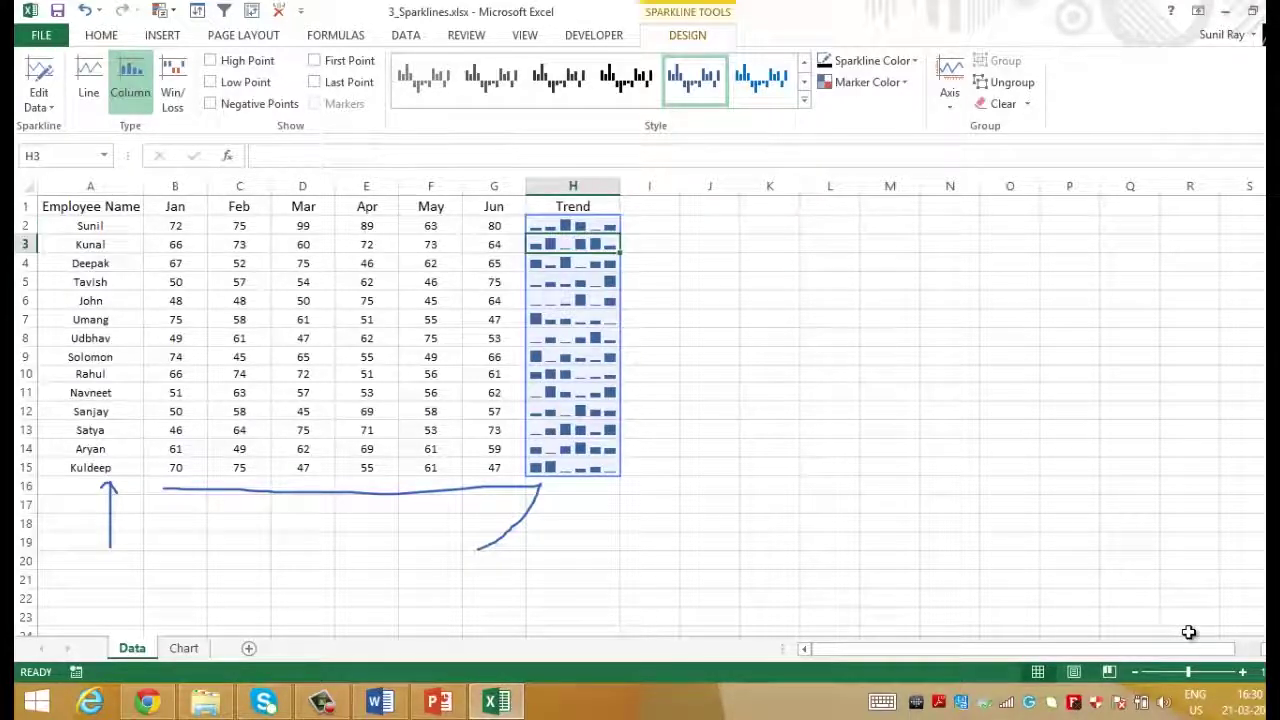
key("Down")
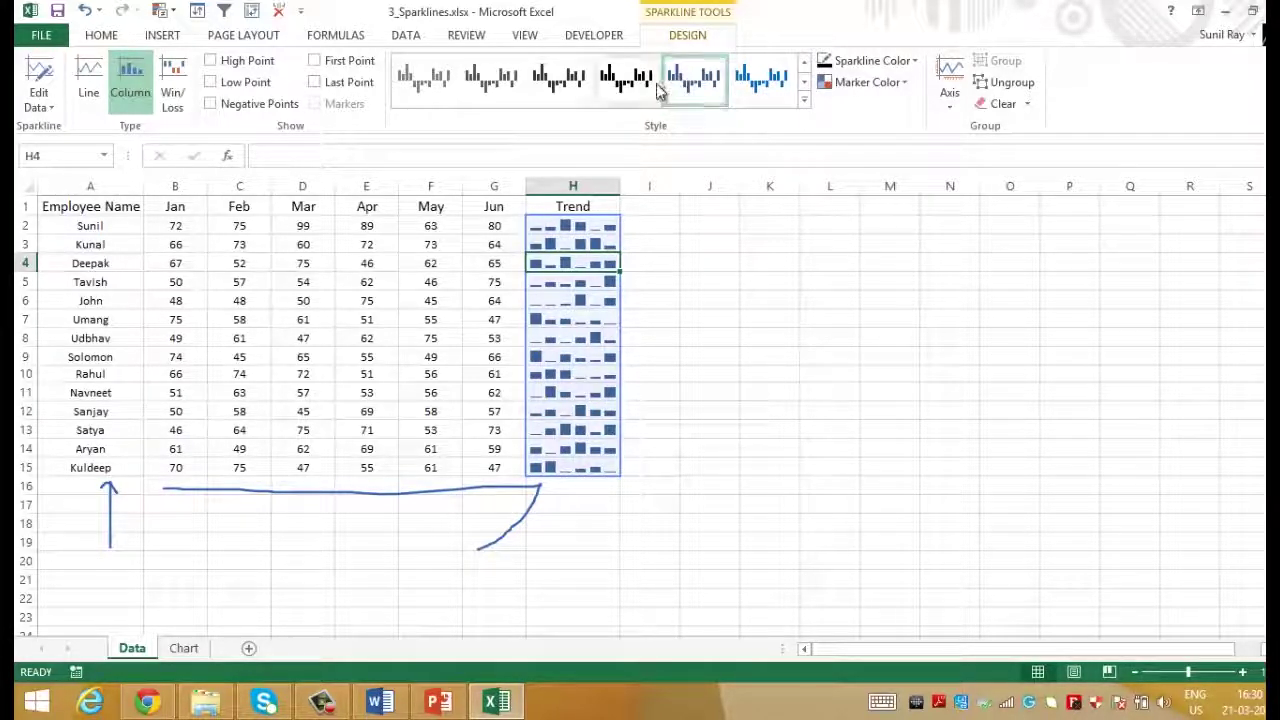
Step: Show High Point and Low Point markers, with high points coloured green
left_click(216, 62)
left_click(214, 82)
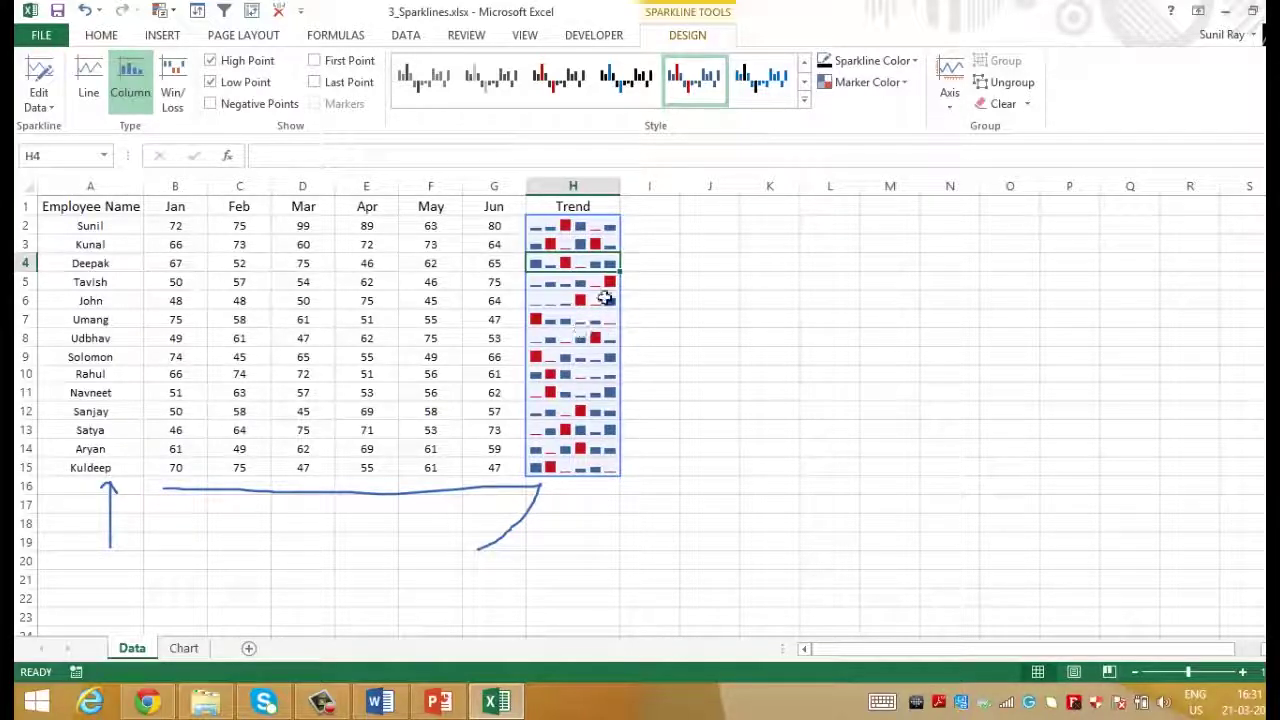
left_click(901, 84)
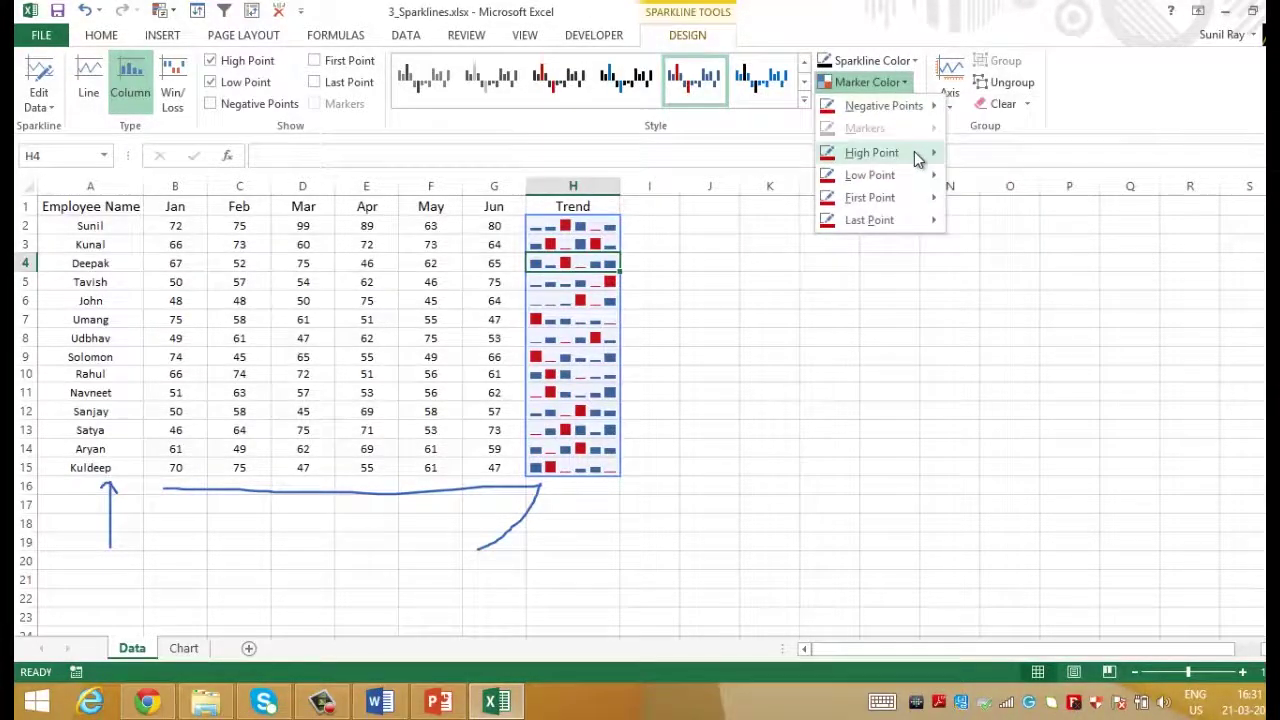
mouse_move(872, 152)
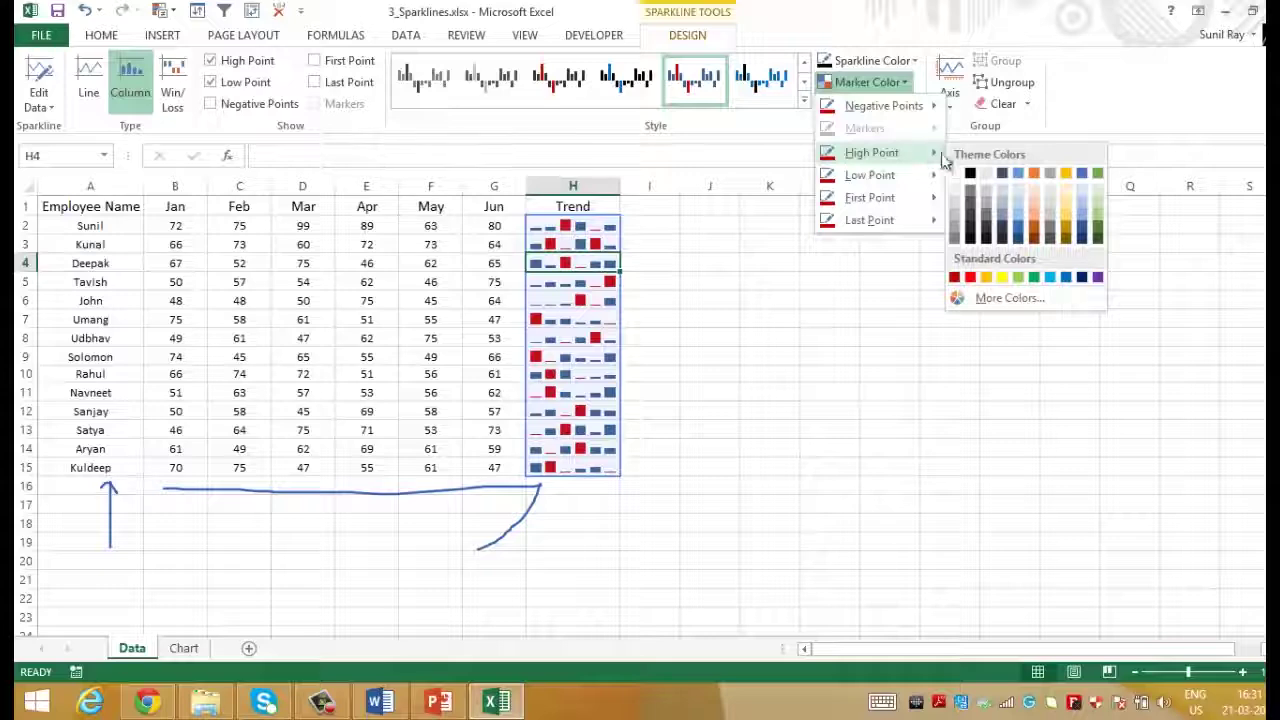
left_click(1098, 173)
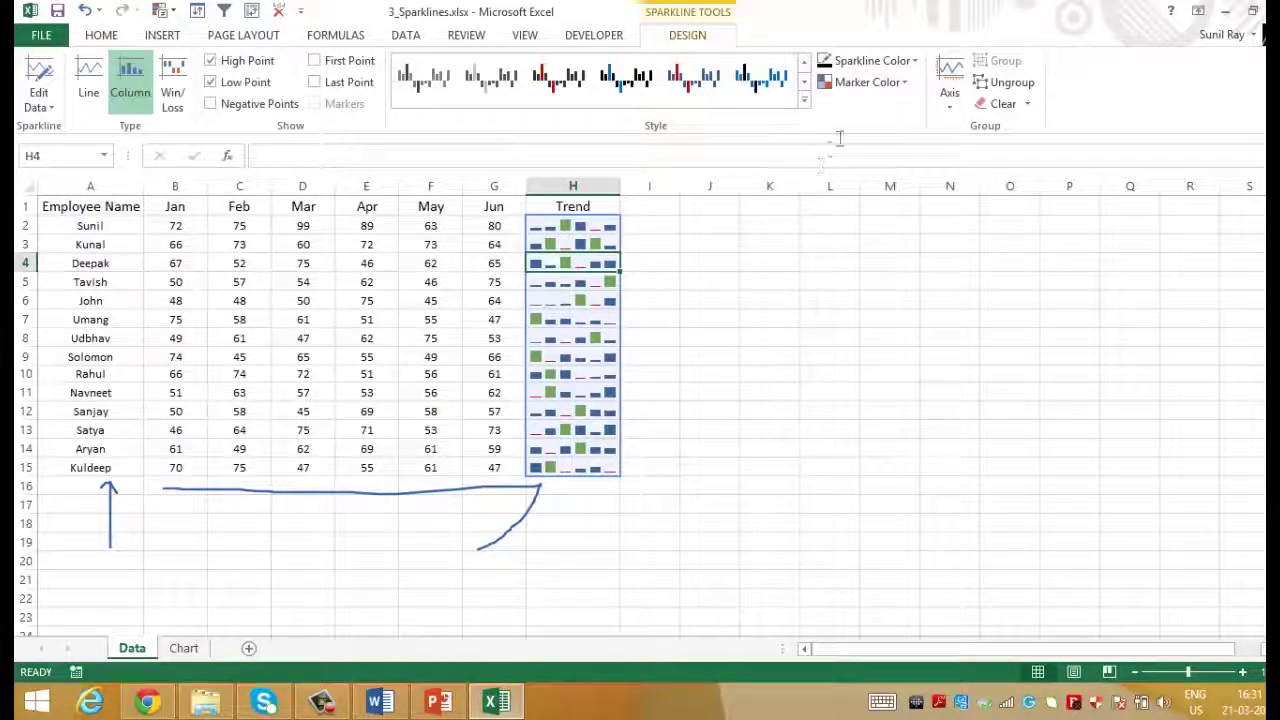
Step: Set the sparkline colour to a light orange and step down through the Trend cells
left_click(912, 60)
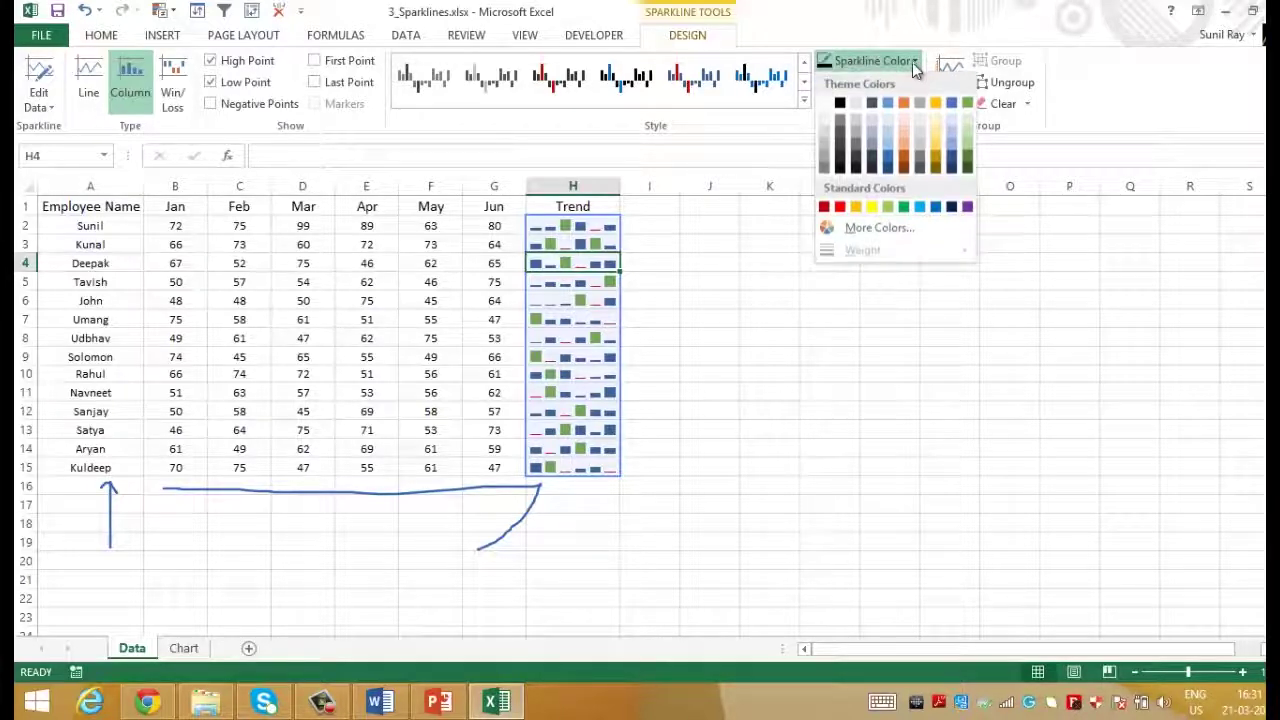
left_click(904, 143)
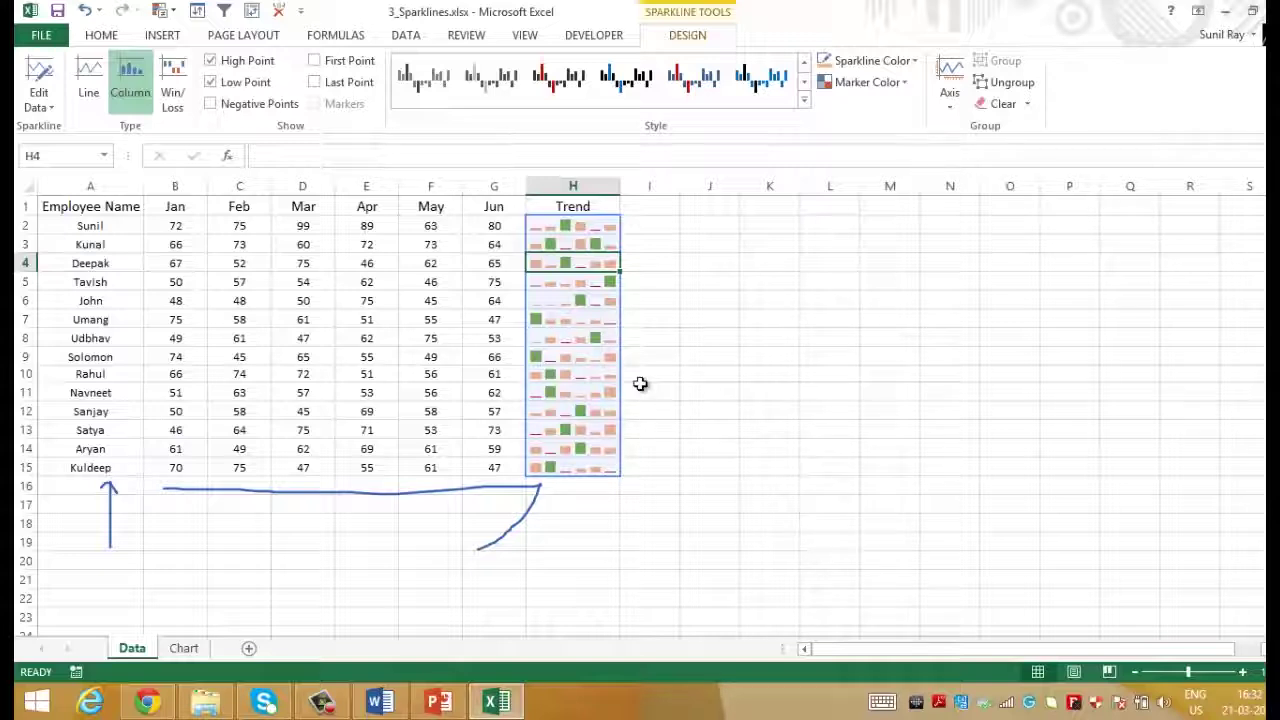
key("Down")
key("Down")
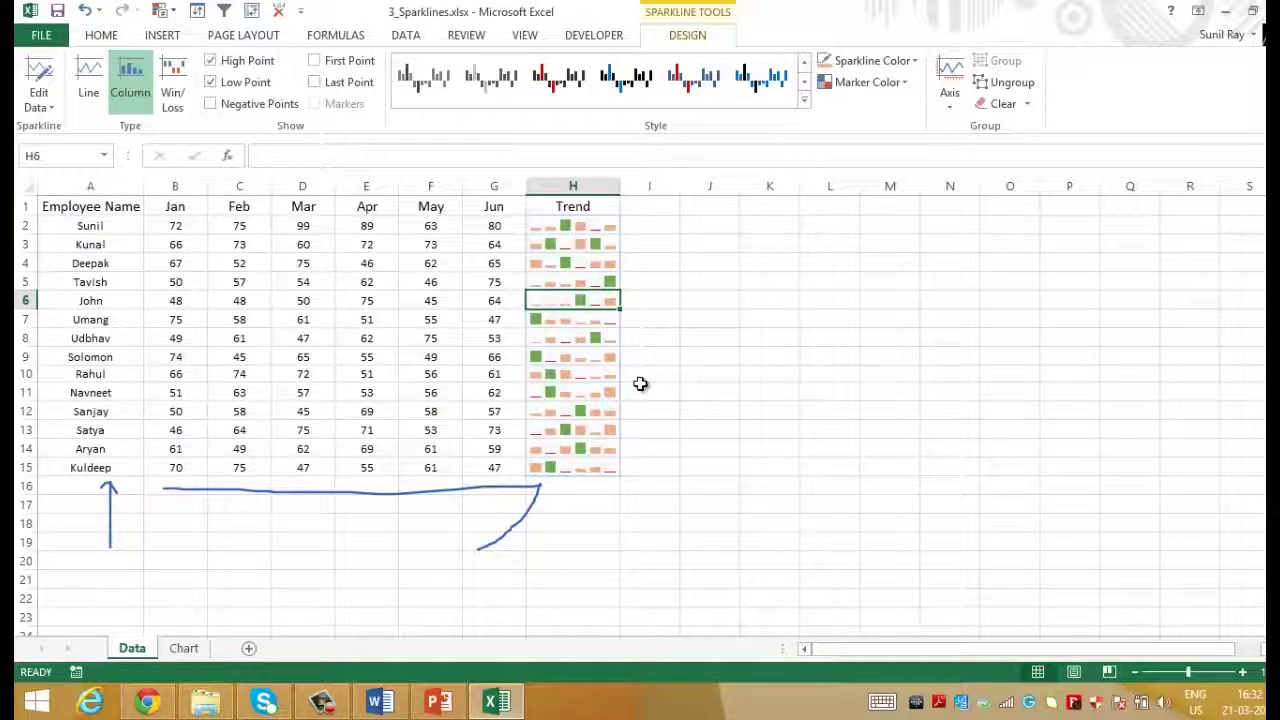
key("Up")
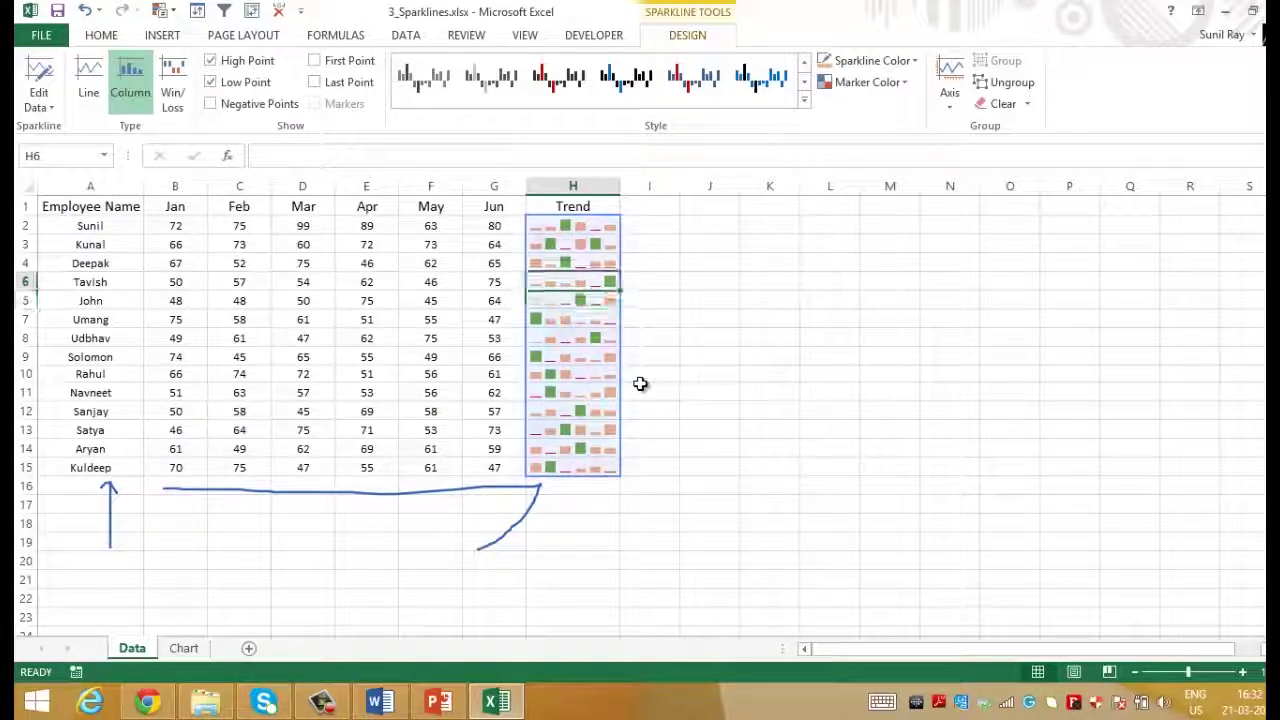
key("Down")
key("Up")
key("Down")
key("Up")
key("Up")
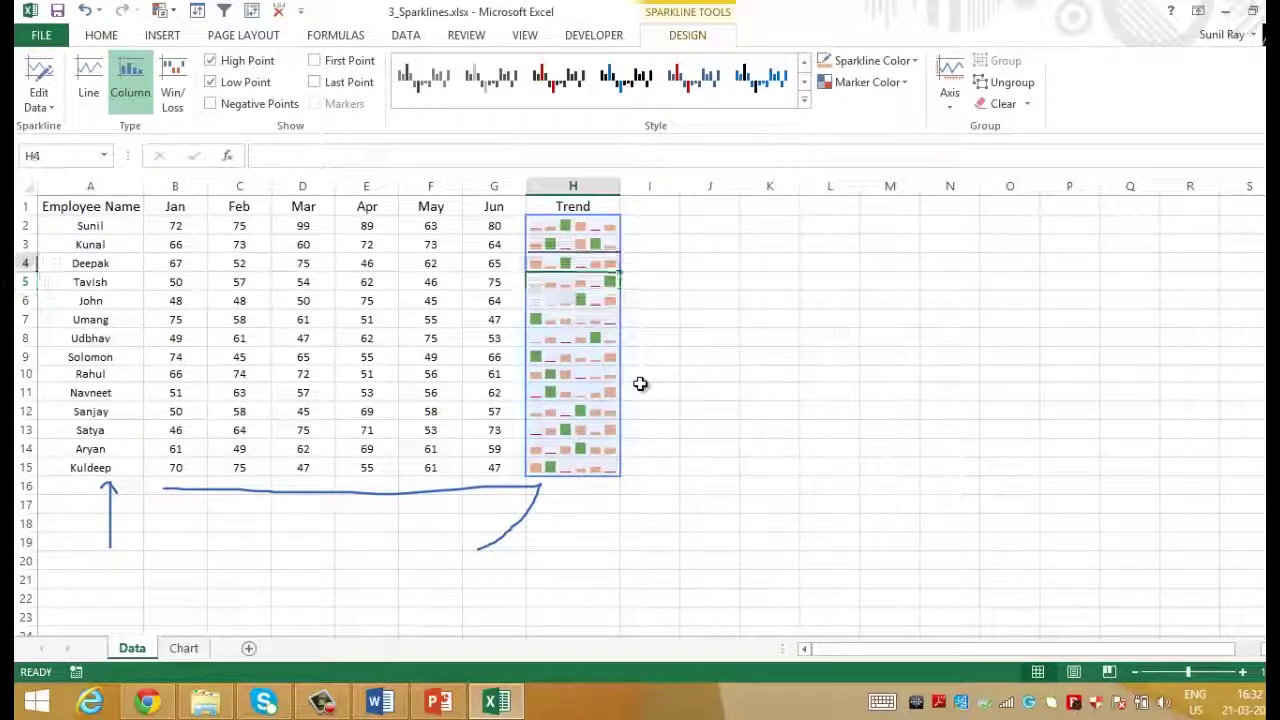
key("Up")
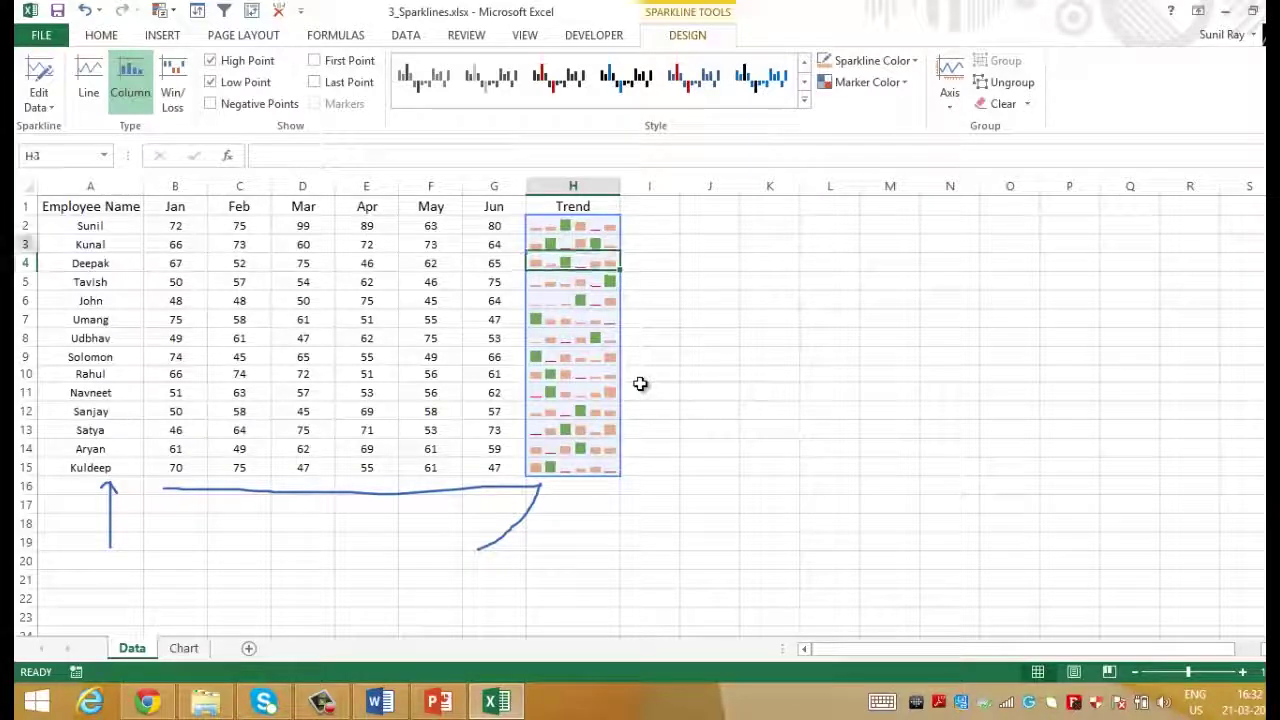
key("Up")
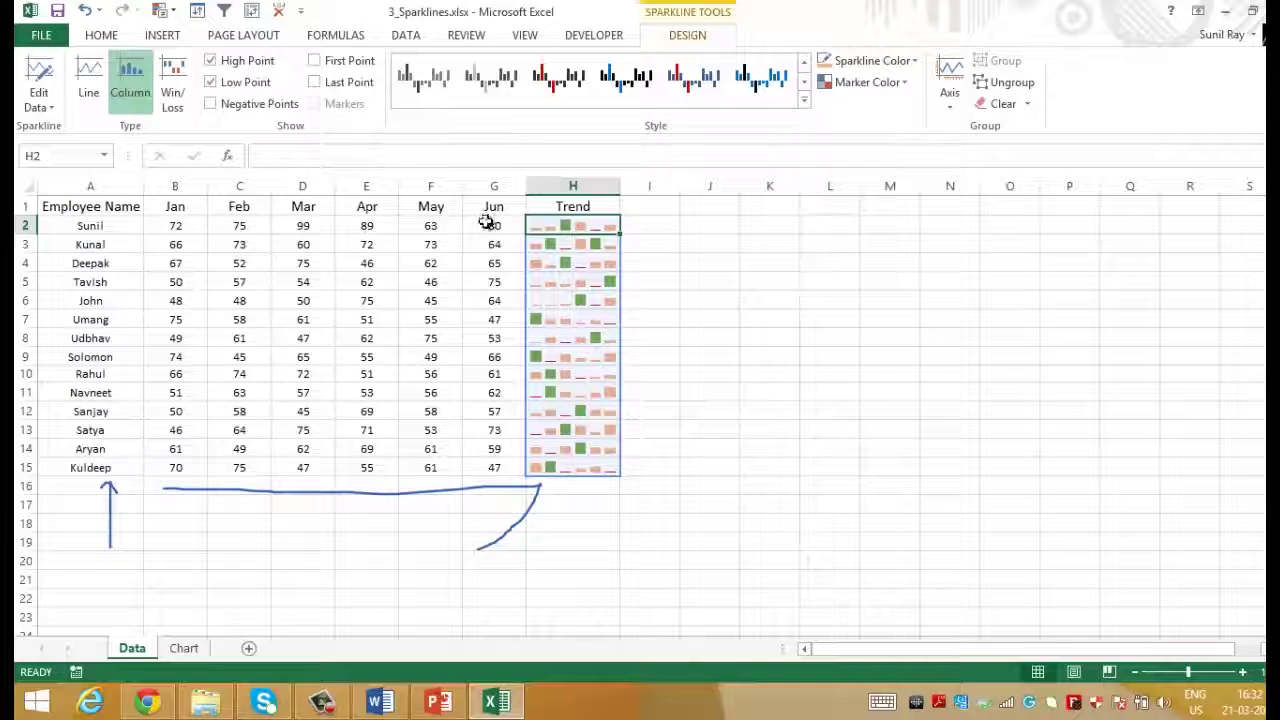
left_click(485, 222)
left_click(488, 243)
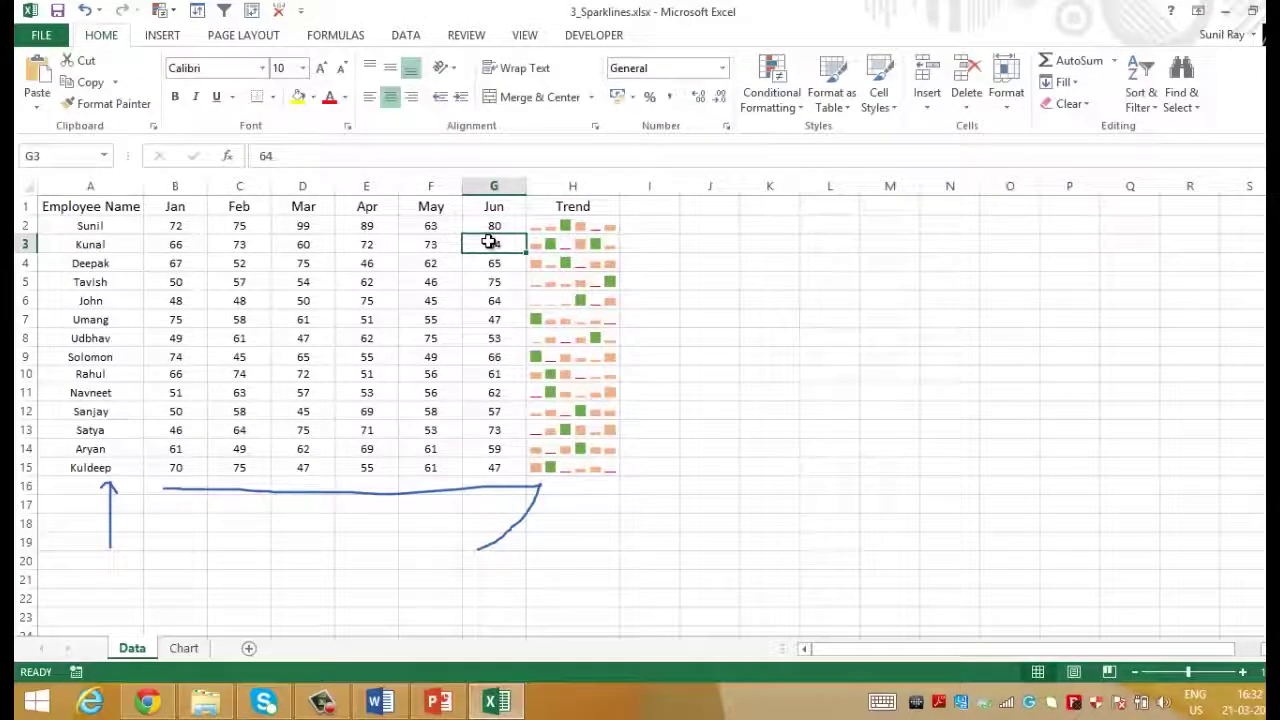
key("Up")
key("Right")
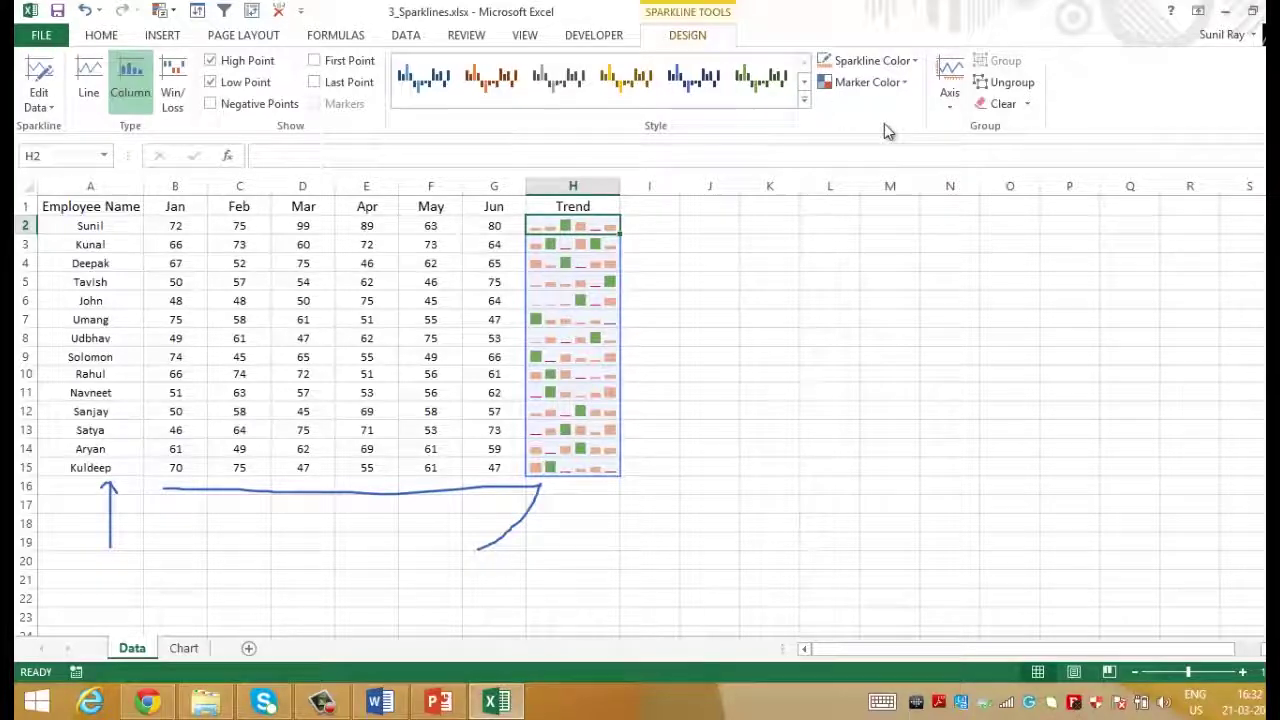
left_click(950, 105)
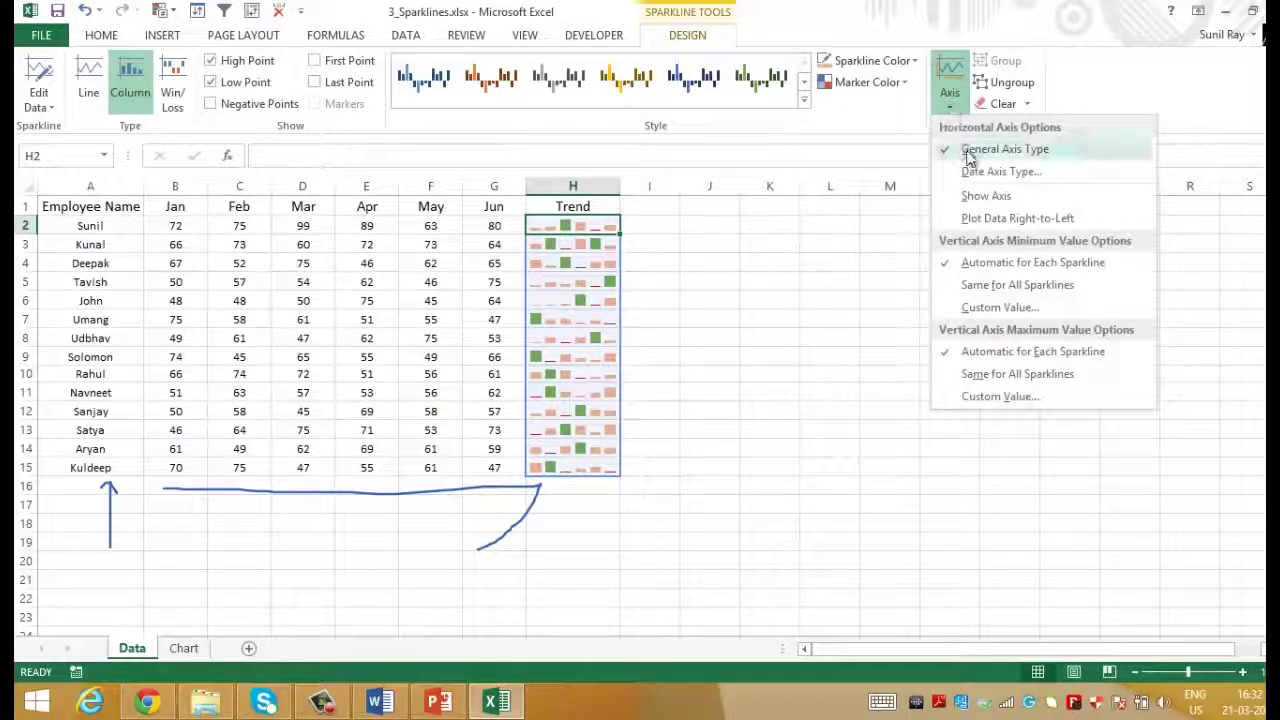
Step: Set the vertical axis minimum and maximum both to Same for All Sparklines
left_click(994, 284)
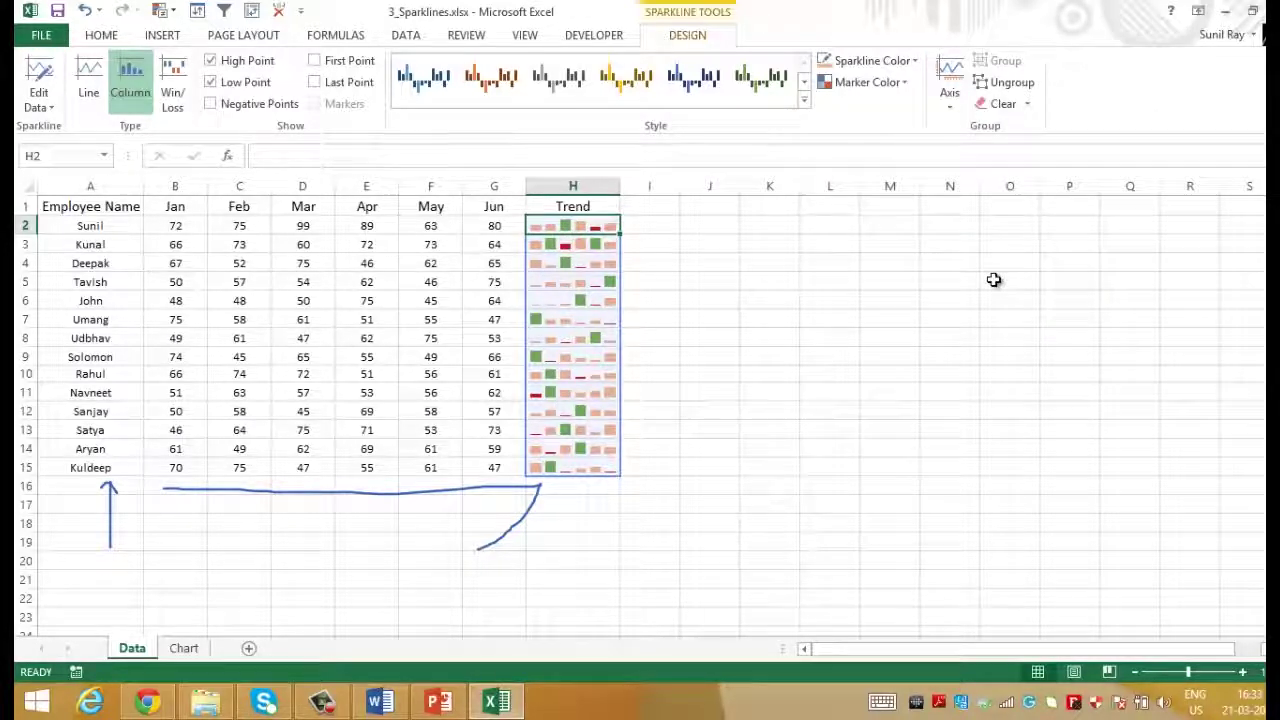
left_click(958, 108)
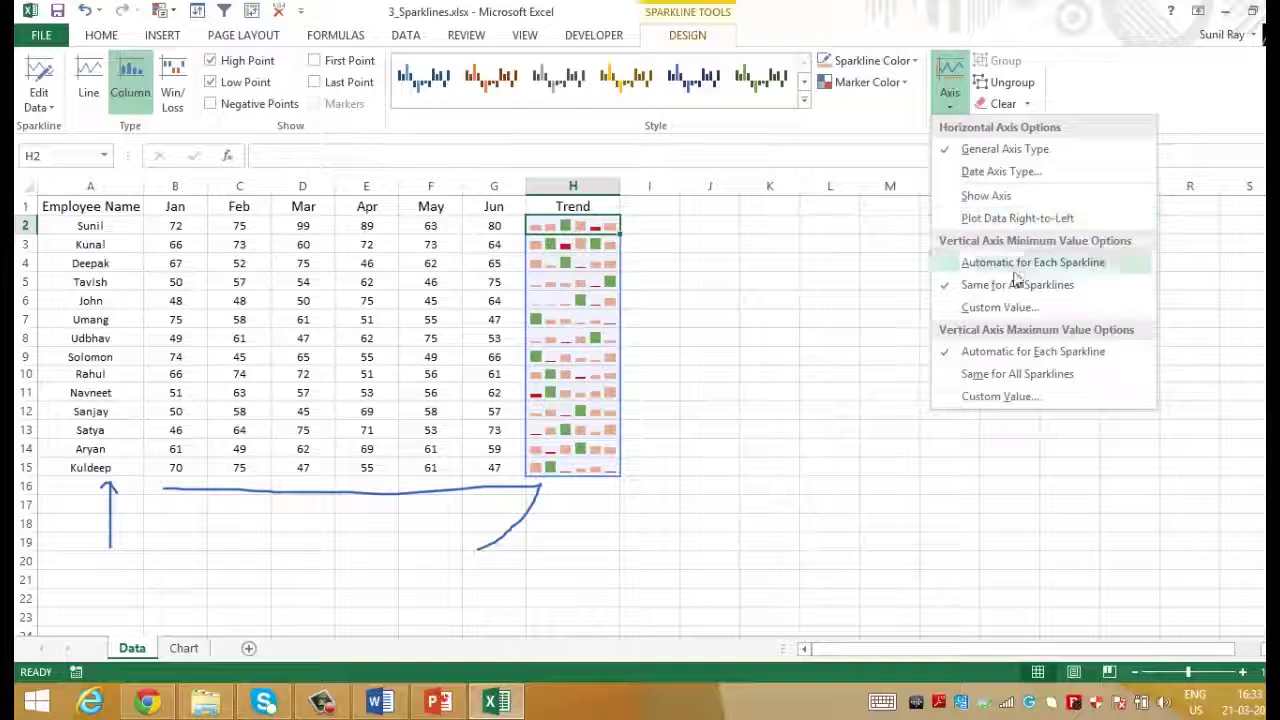
left_click(1021, 369)
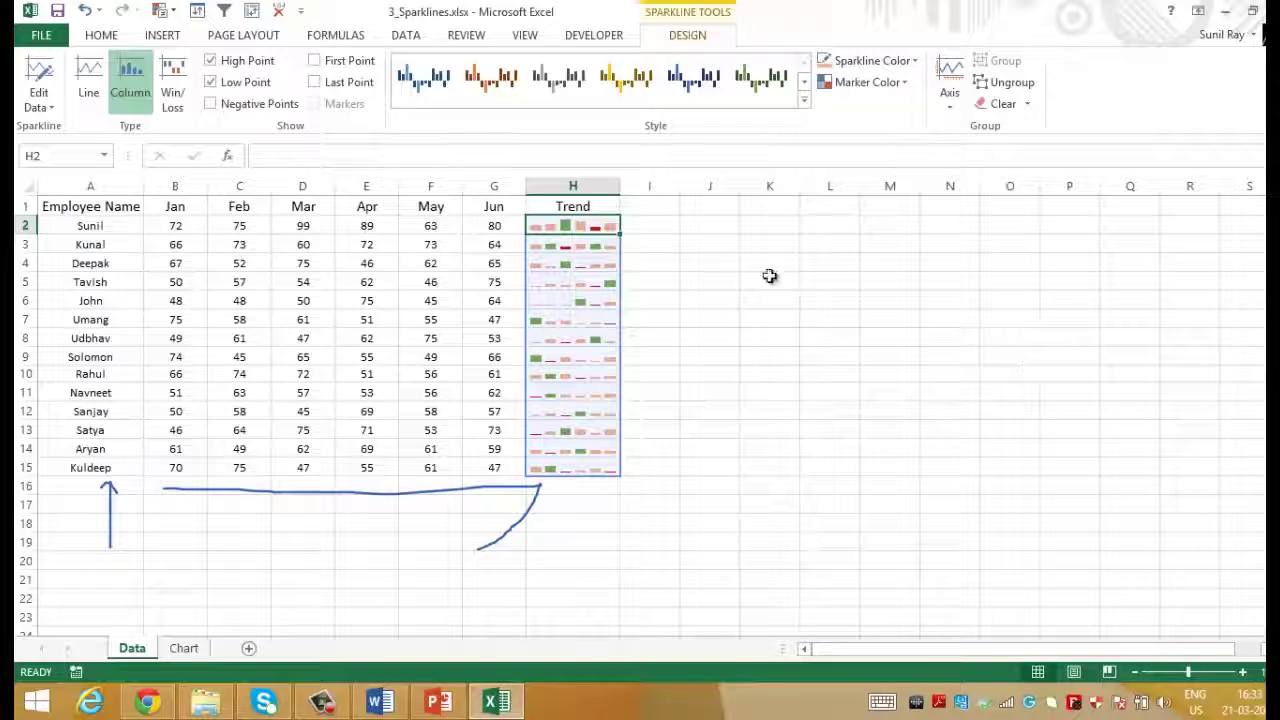
Step: Select H2:H15 and remove them with Clear Selected Sparklines
left_click(704, 265)
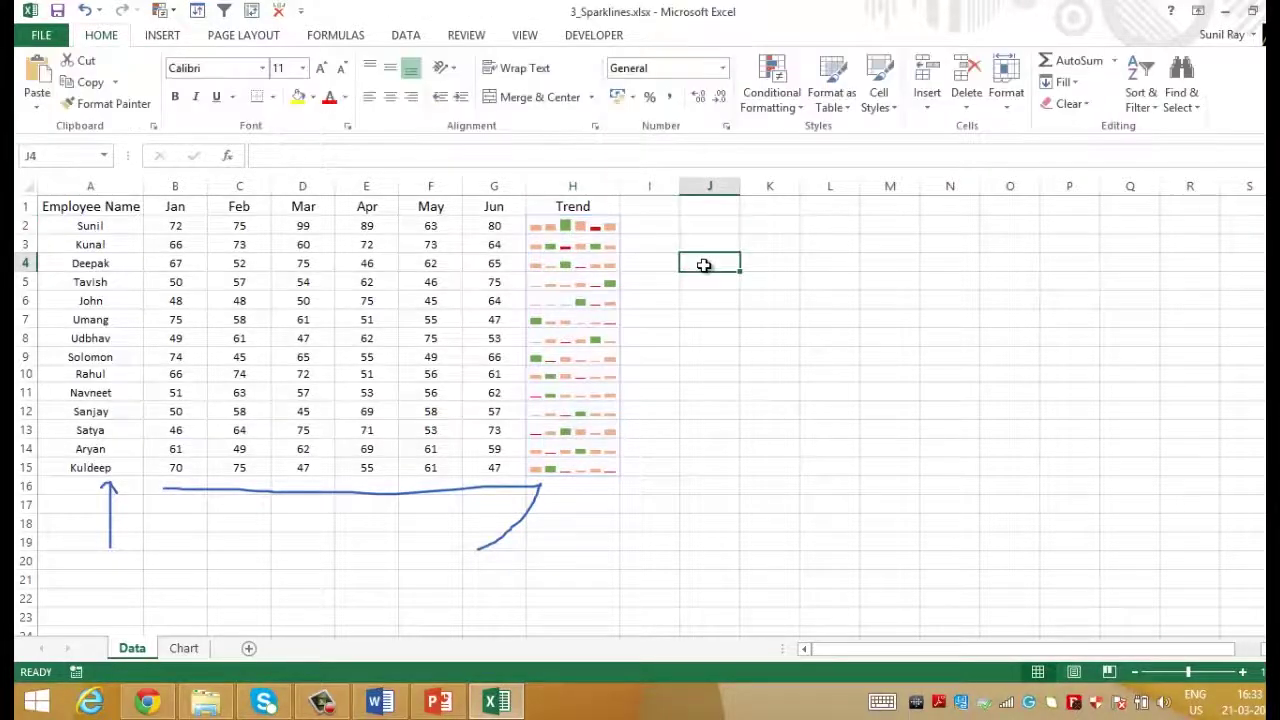
key("Left")
key("Left")
key("Up")
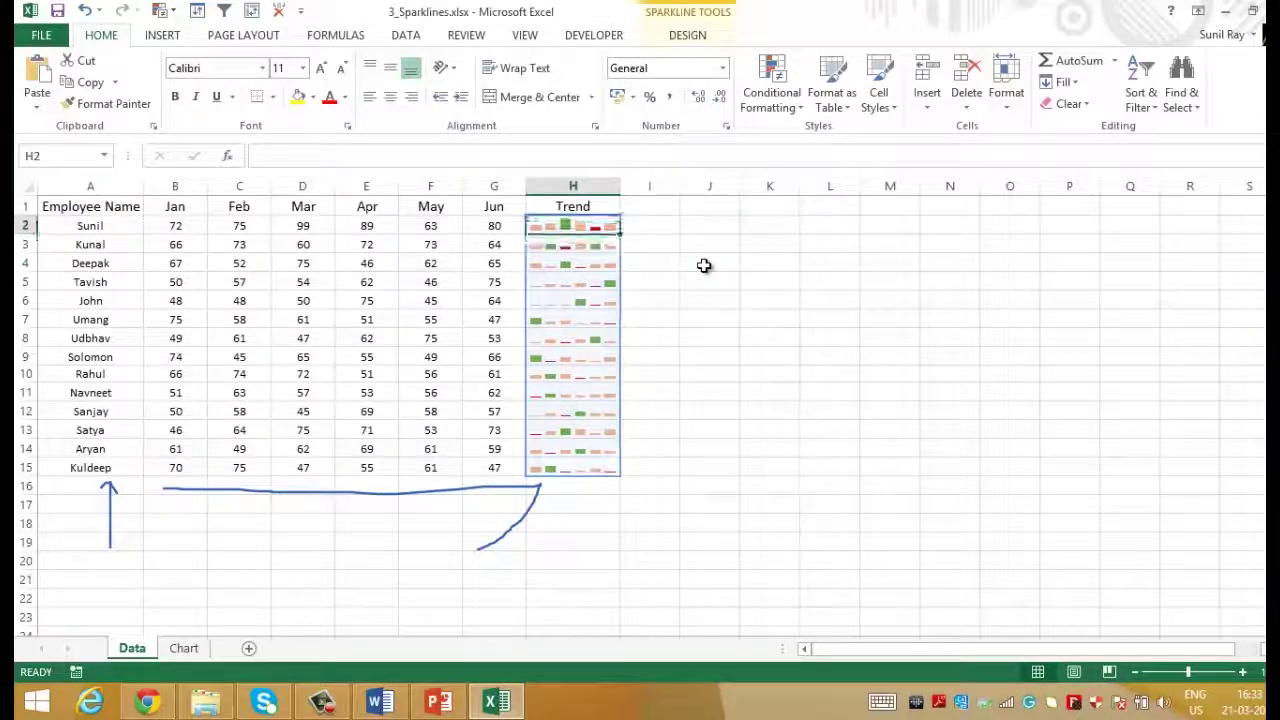
key("Up")
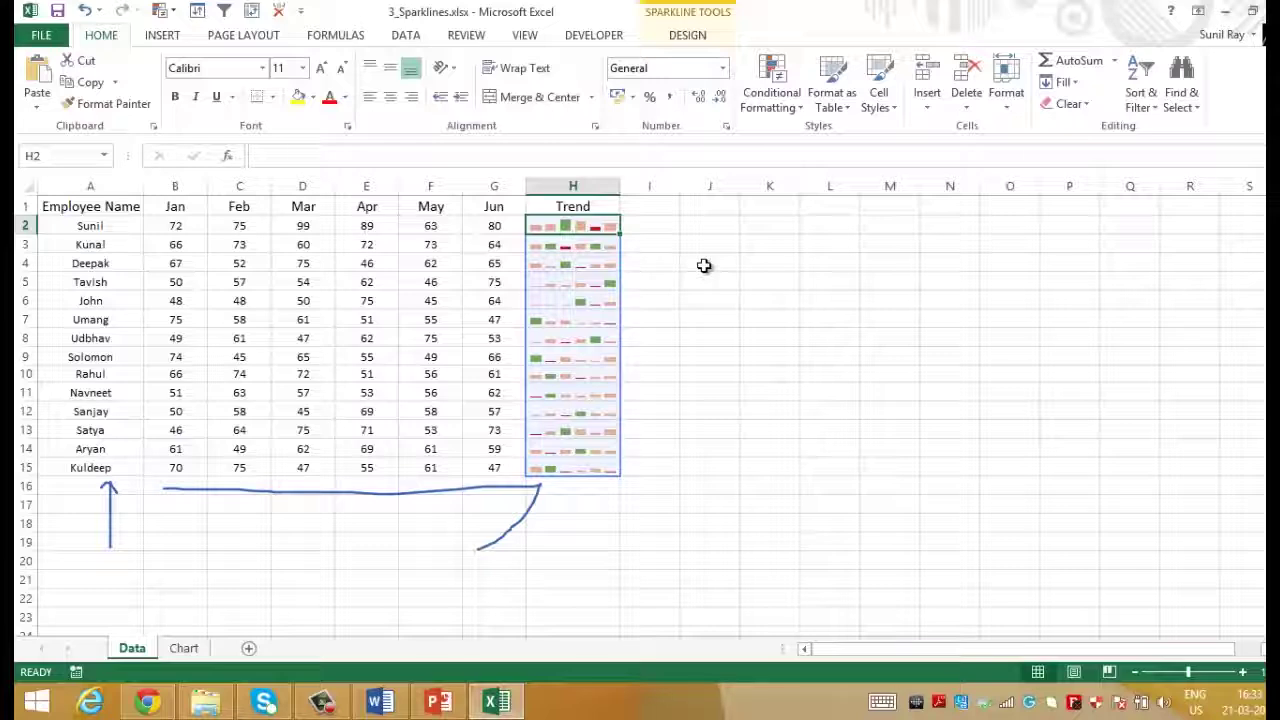
key("shift+Down")
key("shift+Down")
key("shift+Down")
key("shift+Down")
key("shift+Down")
key("shift+Down")
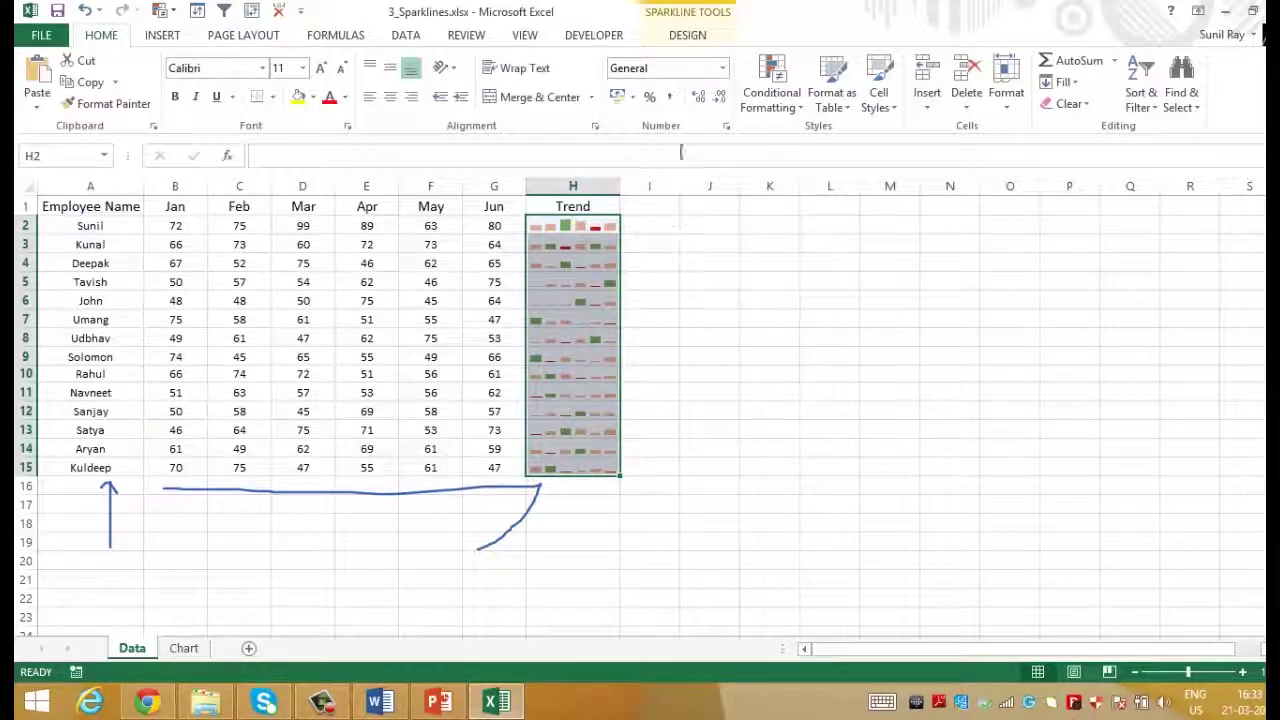
left_click(692, 36)
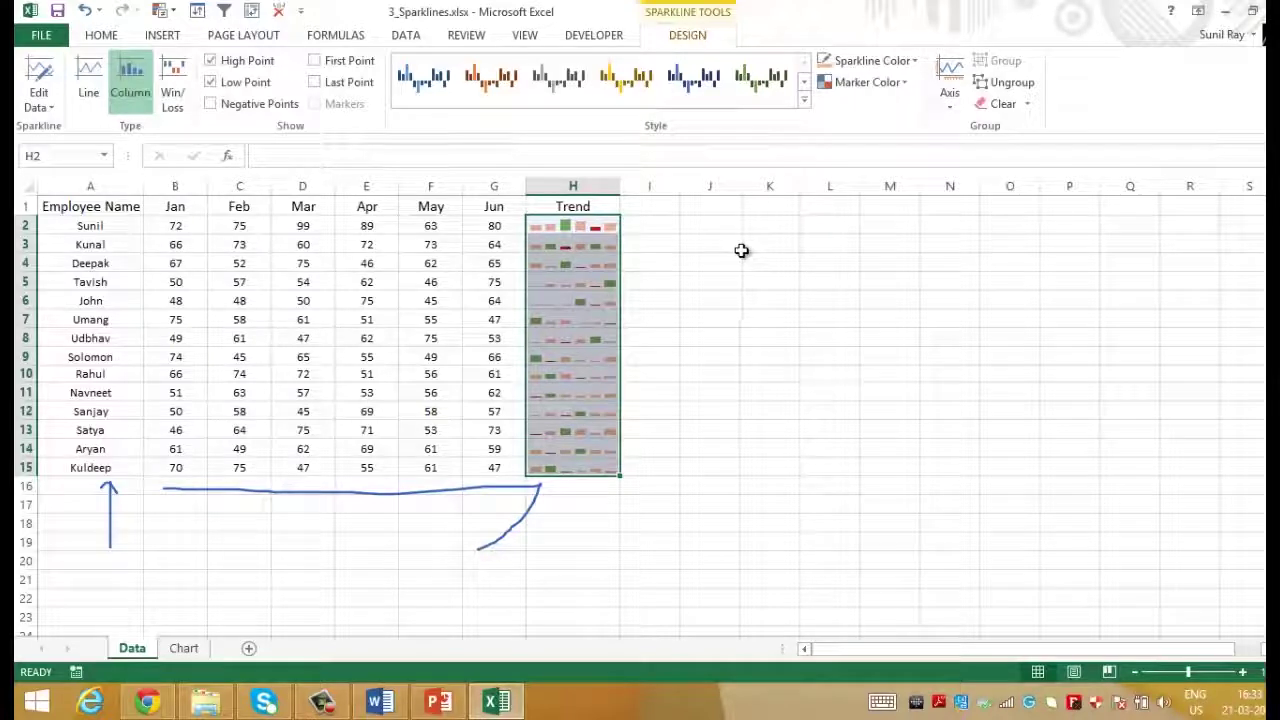
left_click(1027, 105)
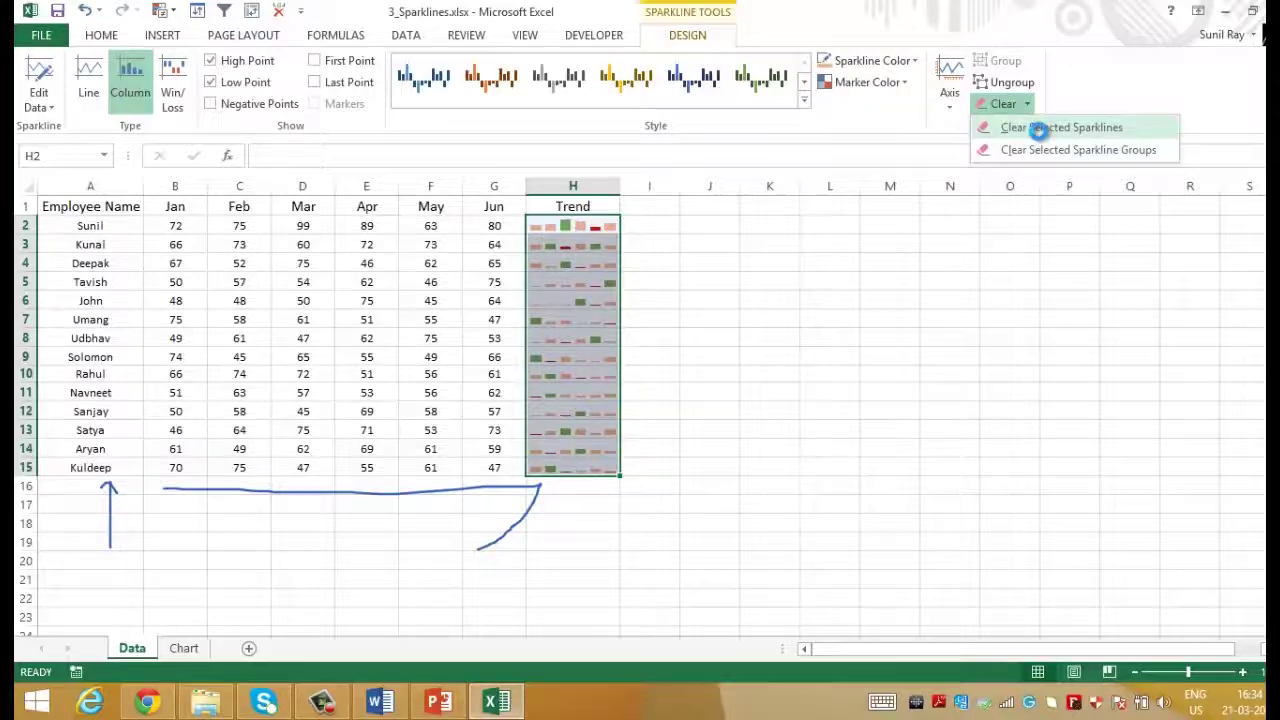
left_click(1040, 137)
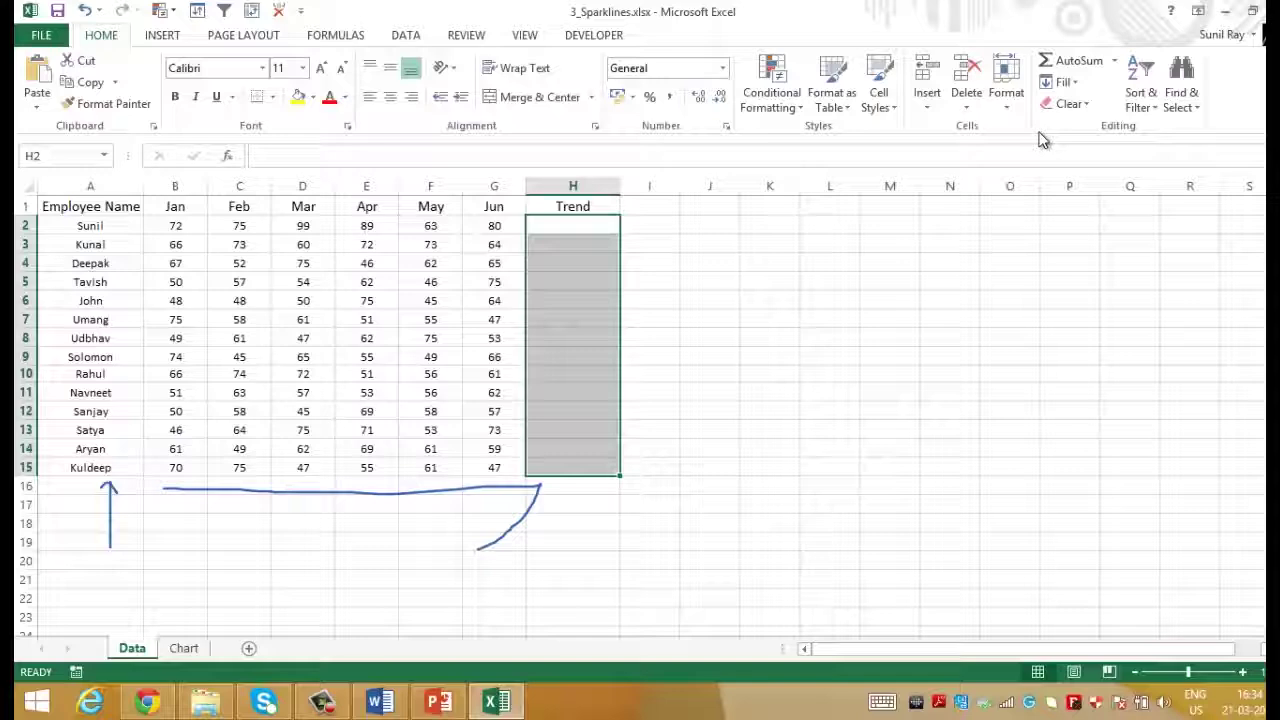
Step: Undo the clear to bring back the Trend sparklines
key("ctrl+z")
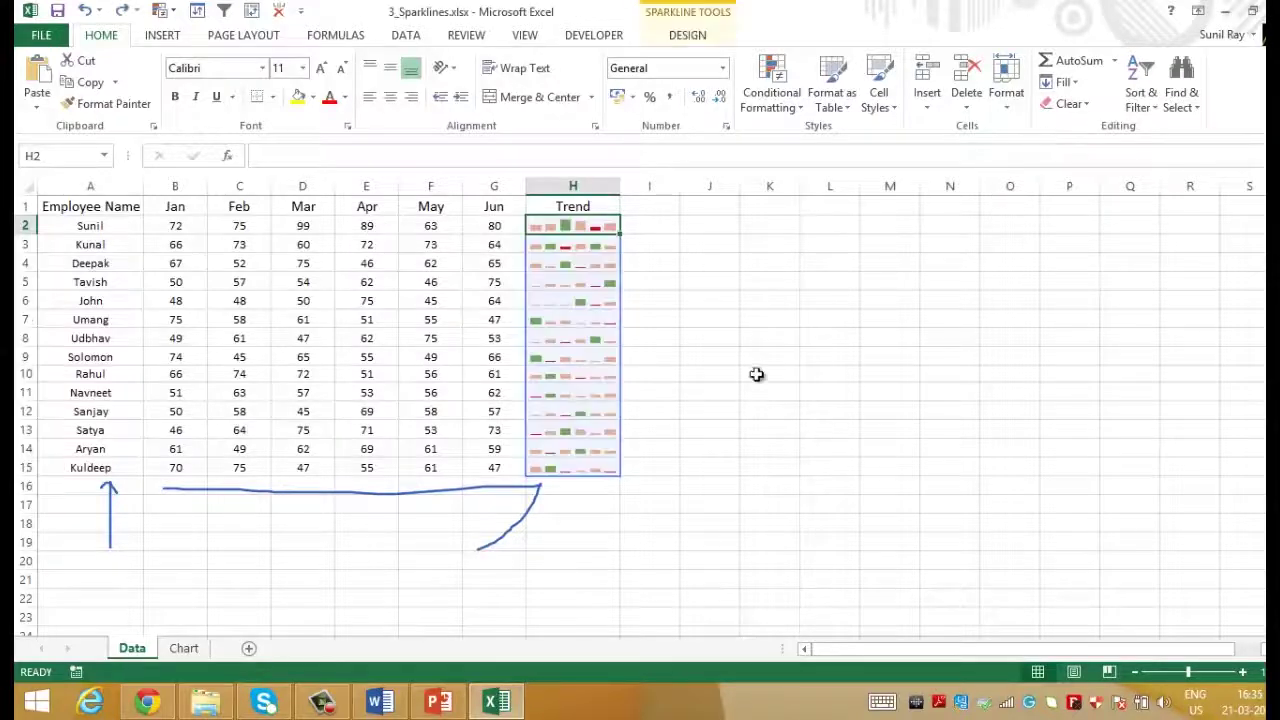
left_click(727, 339)
key("Left")
key("Left")
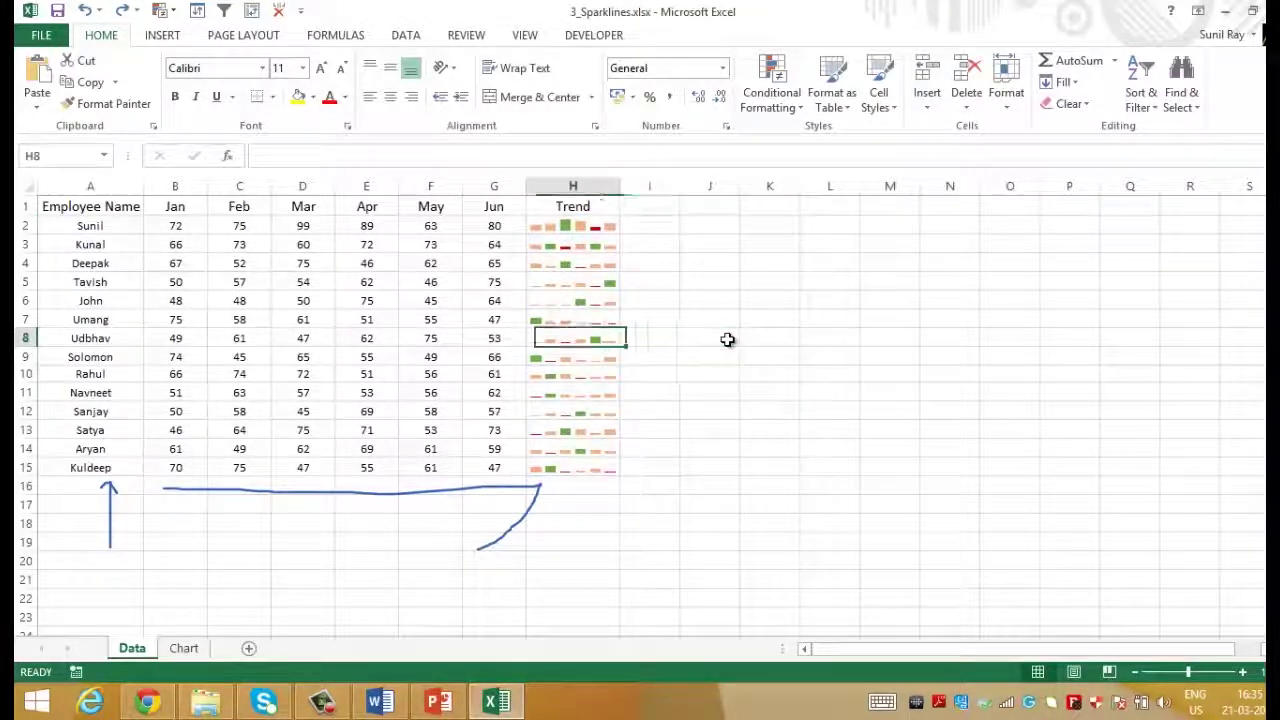
key("Up")
key("Up")
key("Up")
key("Up")
key("Up")
key("Up")
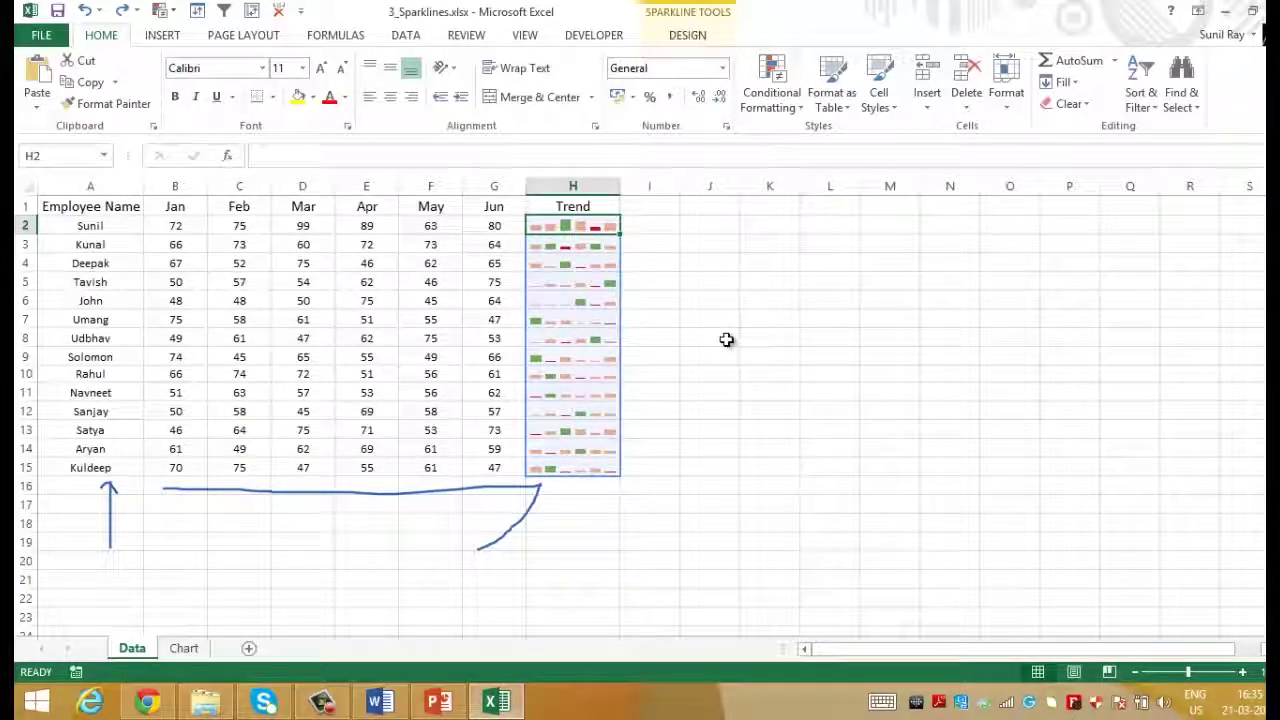
Step: Select H7 and delete the whole group with Clear Selected Sparkline Groups
left_click(584, 321)
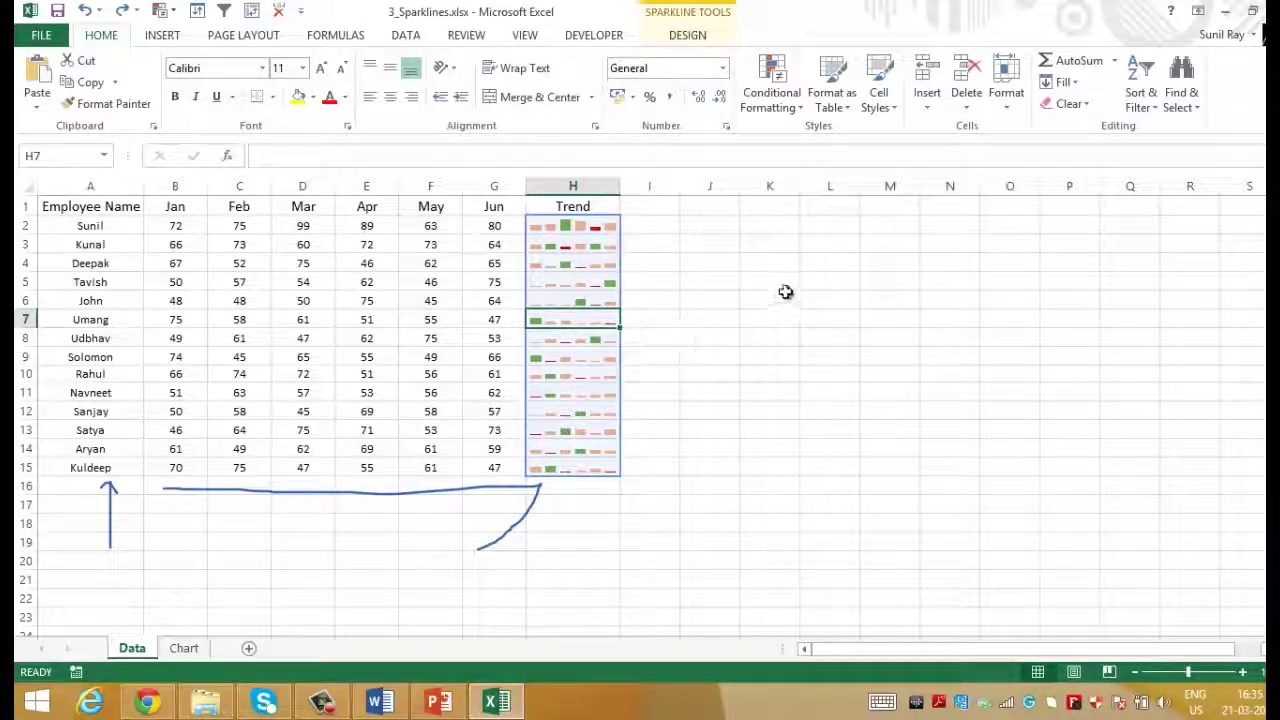
left_click(687, 36)
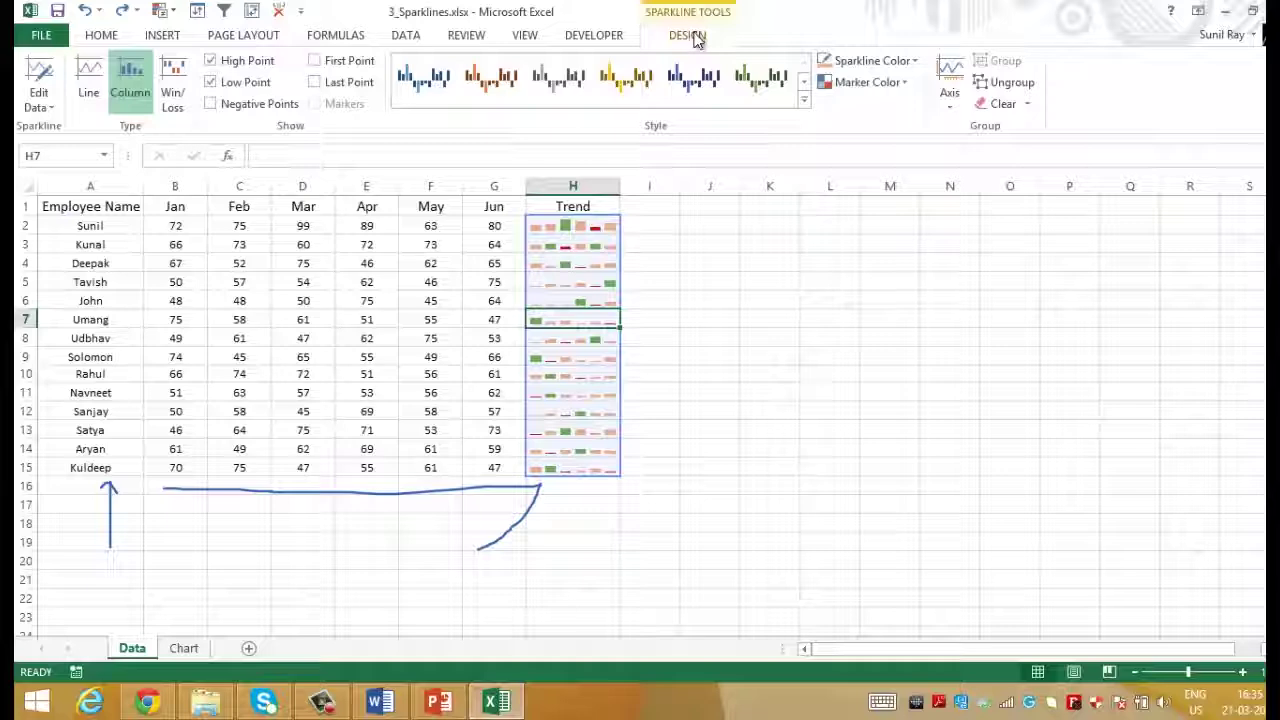
left_click(1024, 104)
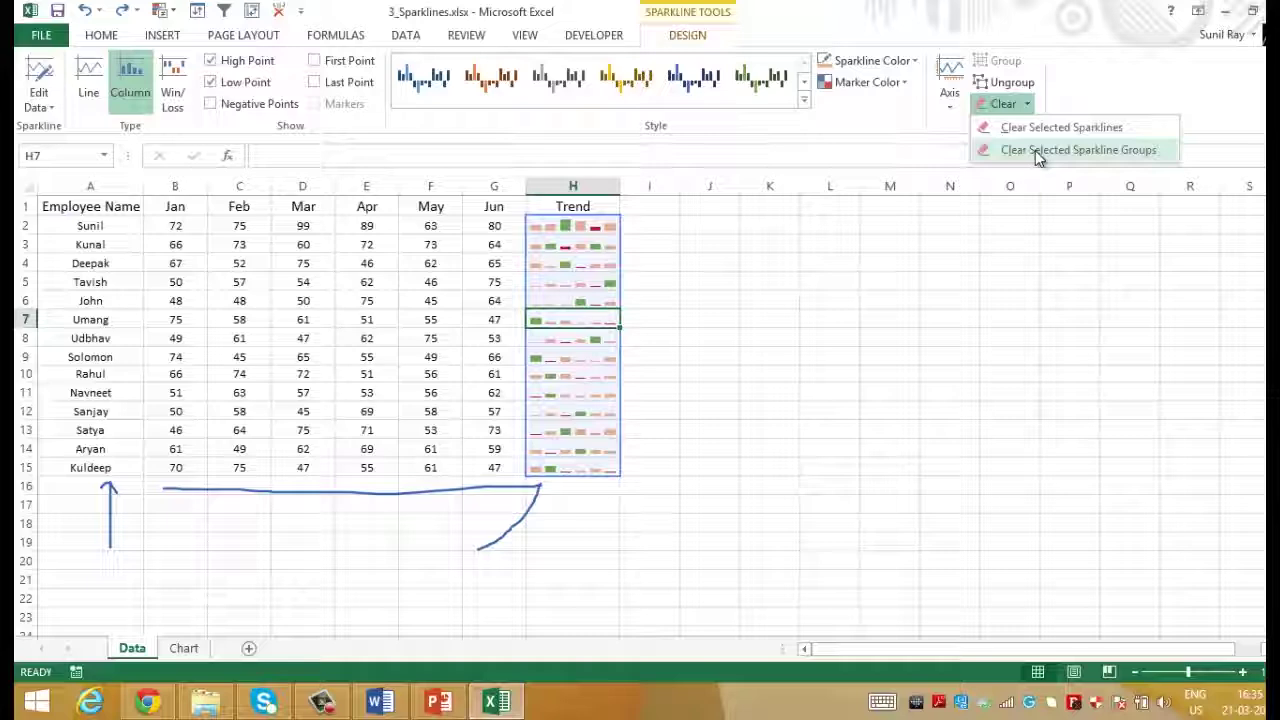
left_click(1035, 150)
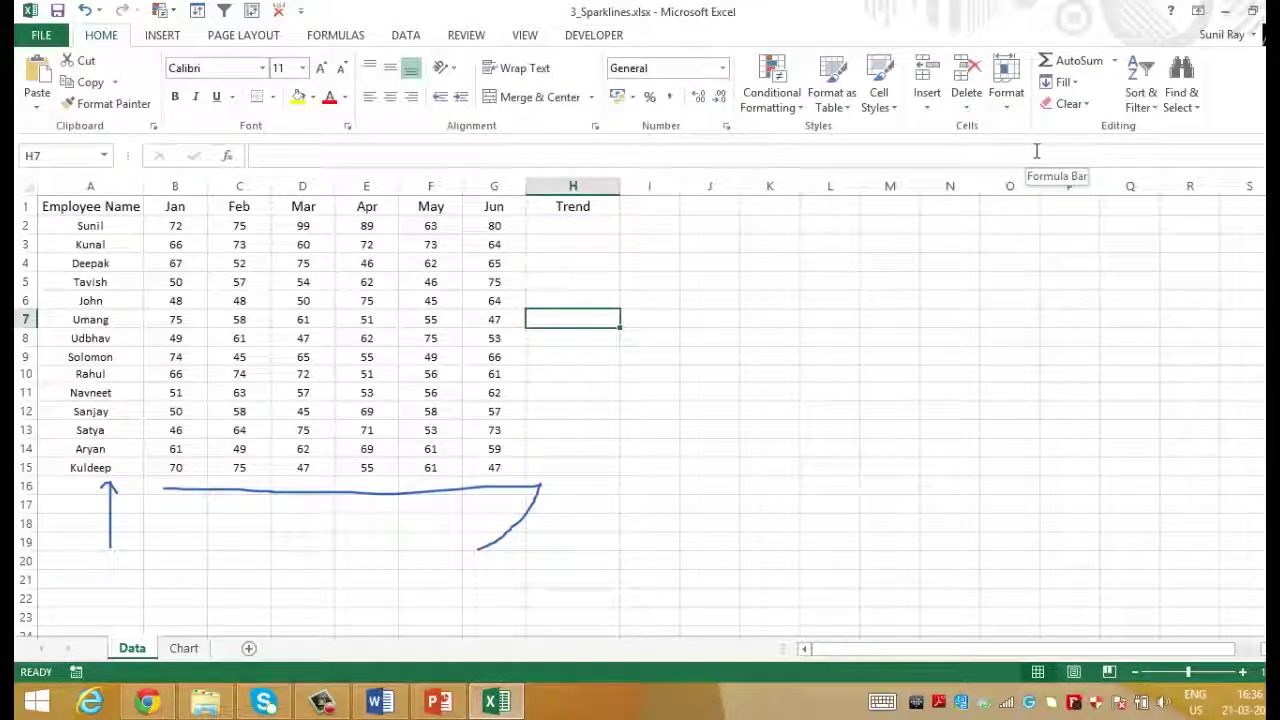